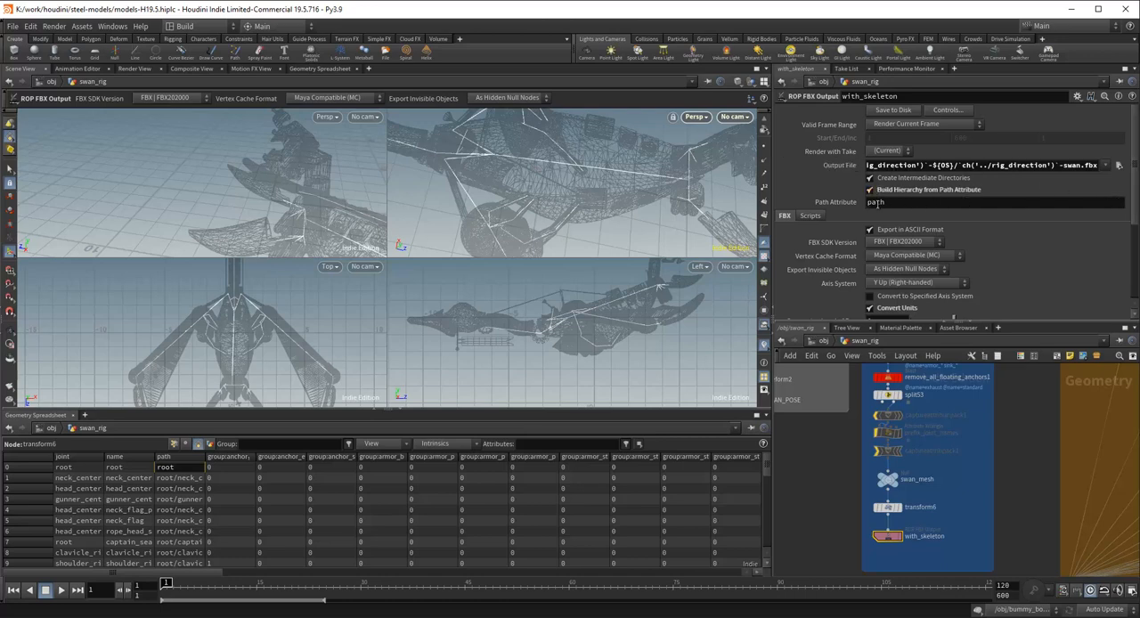
# Step: Widen the path column in the geometry spreadsheet and examine the joint hierarchy paths used by the FBX output's path attribute
pyautogui.doubleClick(877, 204)
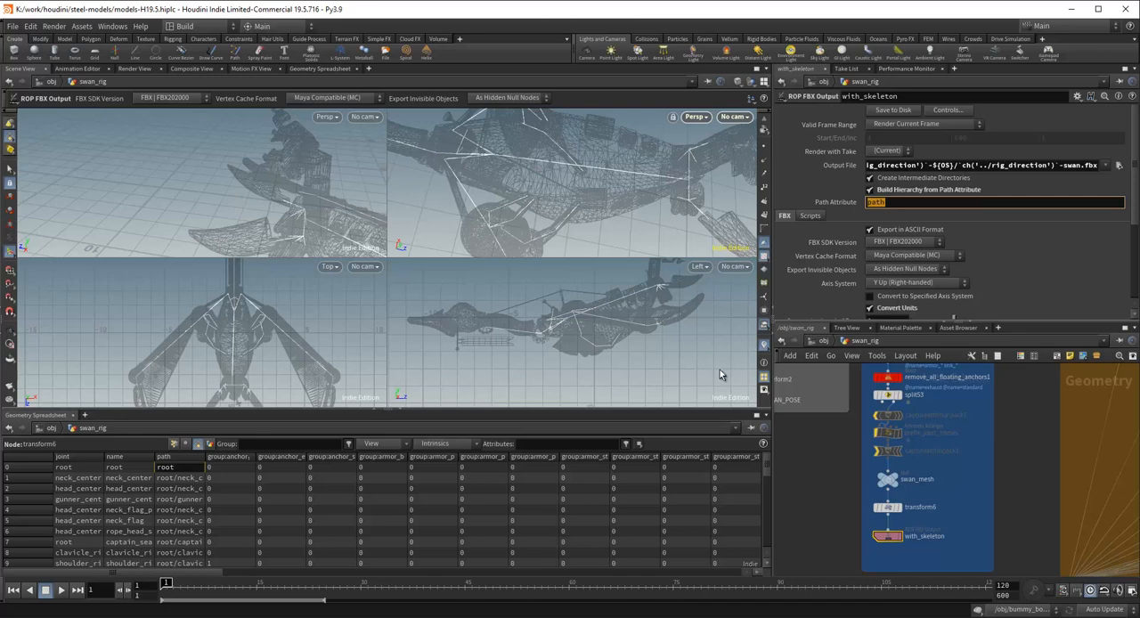
pyautogui.click(176, 488)
pyautogui.moveTo(206, 456); pyautogui.dragTo(387, 456)
pyautogui.scroll(-1, 203, 481)
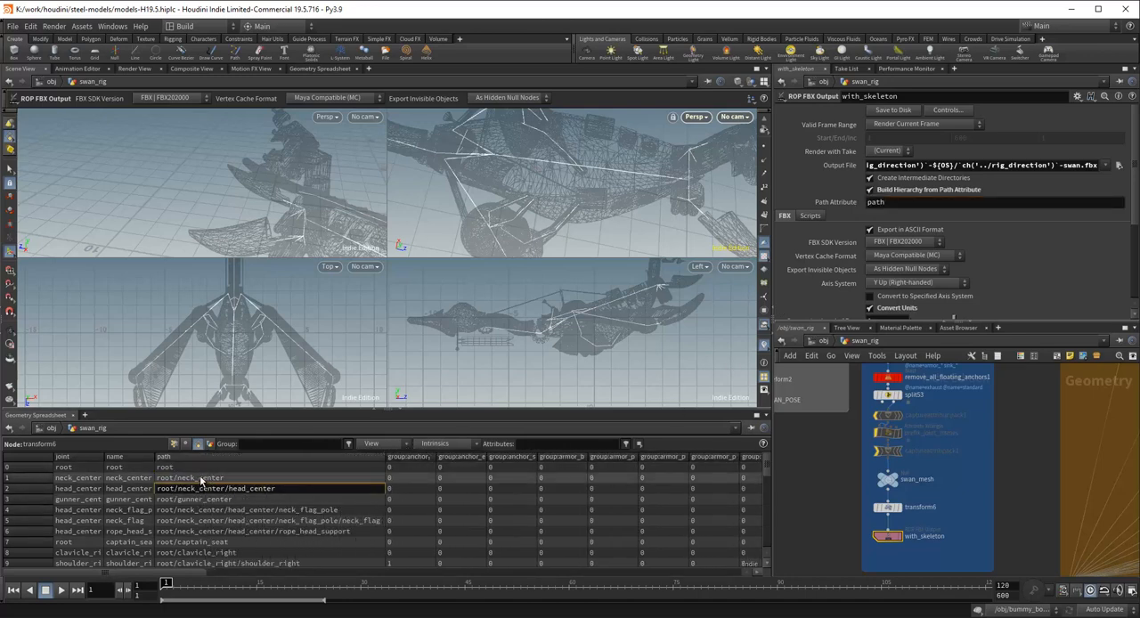
pyautogui.scroll(-14, 202, 481)
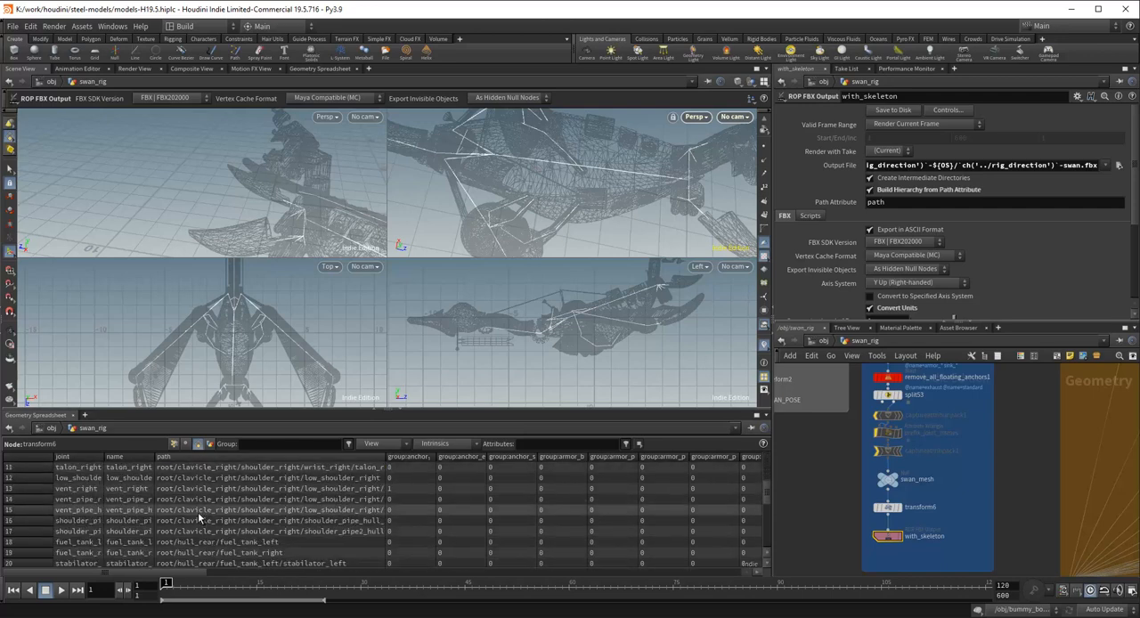
pyautogui.scroll(-8, 197, 514)
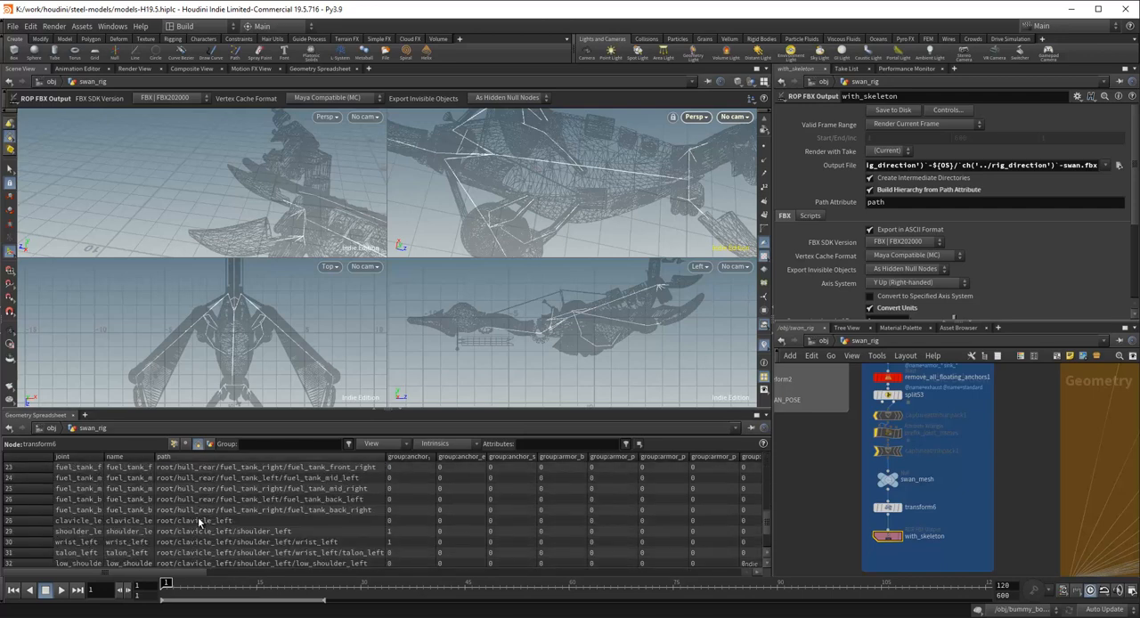
pyautogui.scroll(-4, 220, 519)
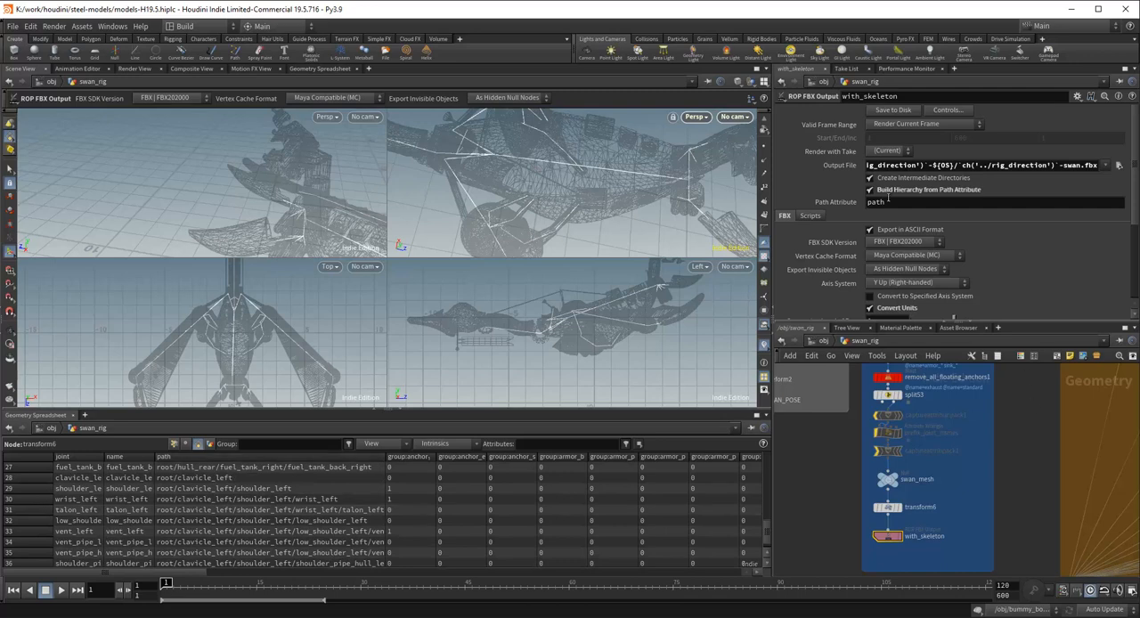
# Step: Turn off Export in ASCII Format for the with_skeleton FBX output and check its unit conversion and axis system options
pyautogui.moveTo(1136, 191); pyautogui.dragTo(1137, 239)
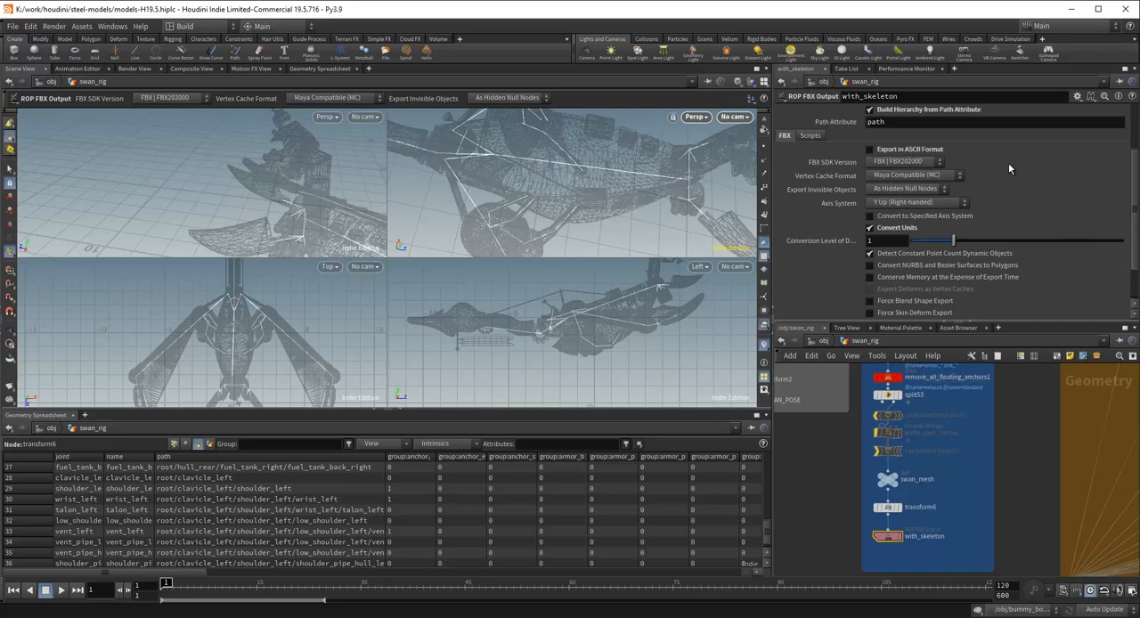
pyautogui.moveTo(1137, 218); pyautogui.dragTo(1137, 238)
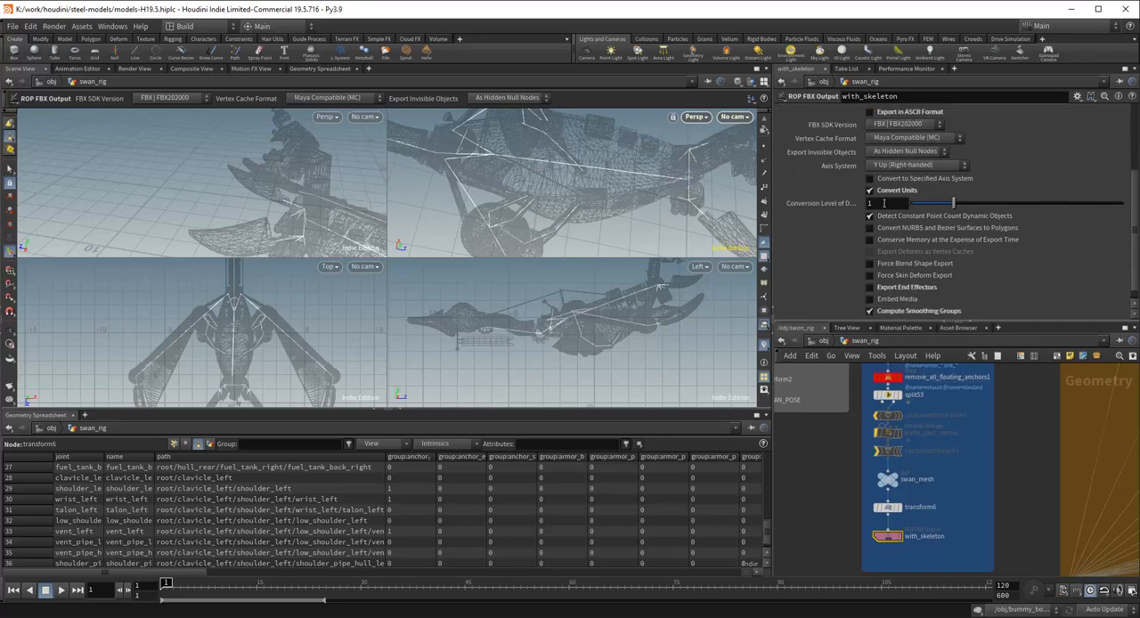
pyautogui.click(884, 193)
pyautogui.scroll(1, 913, 167)
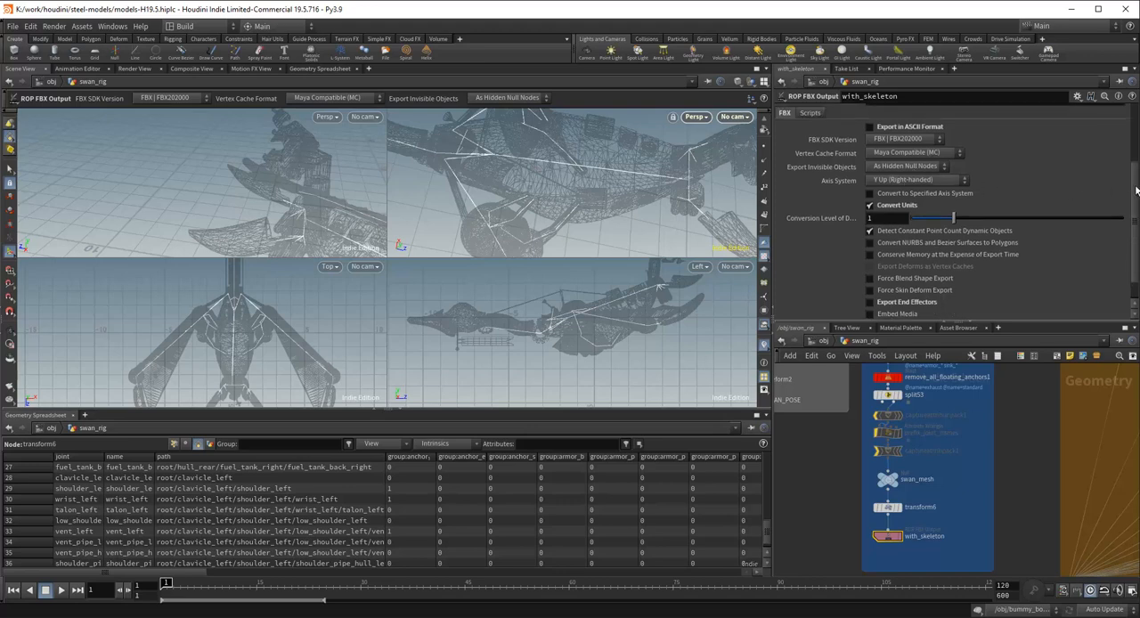
pyautogui.moveTo(1136, 191); pyautogui.dragTo(1137, 214)
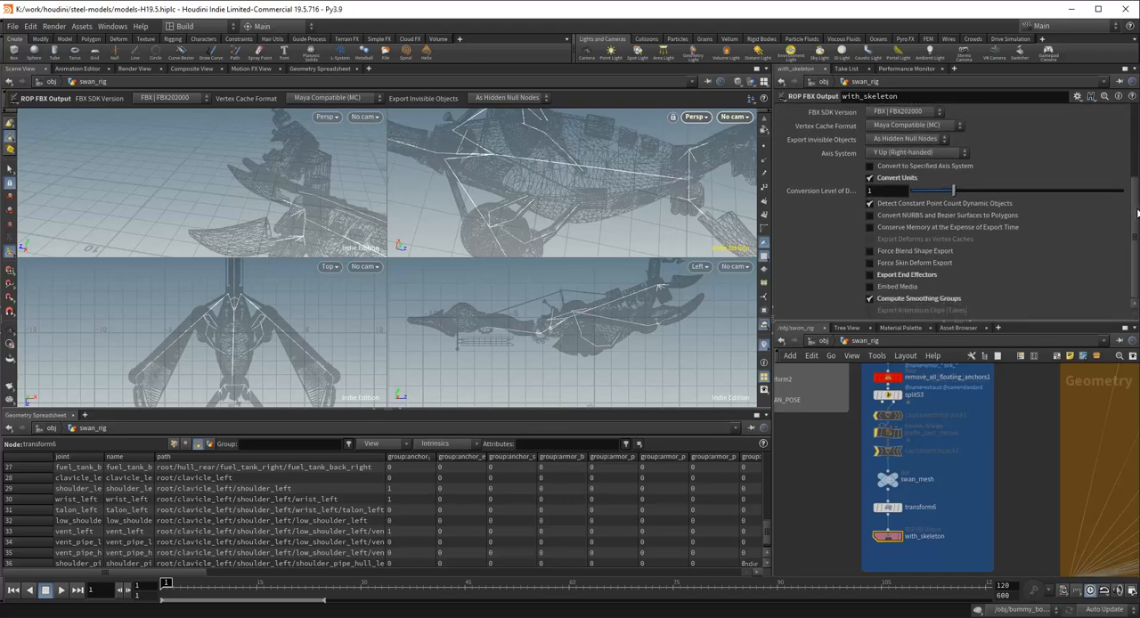
pyautogui.click(916, 155)
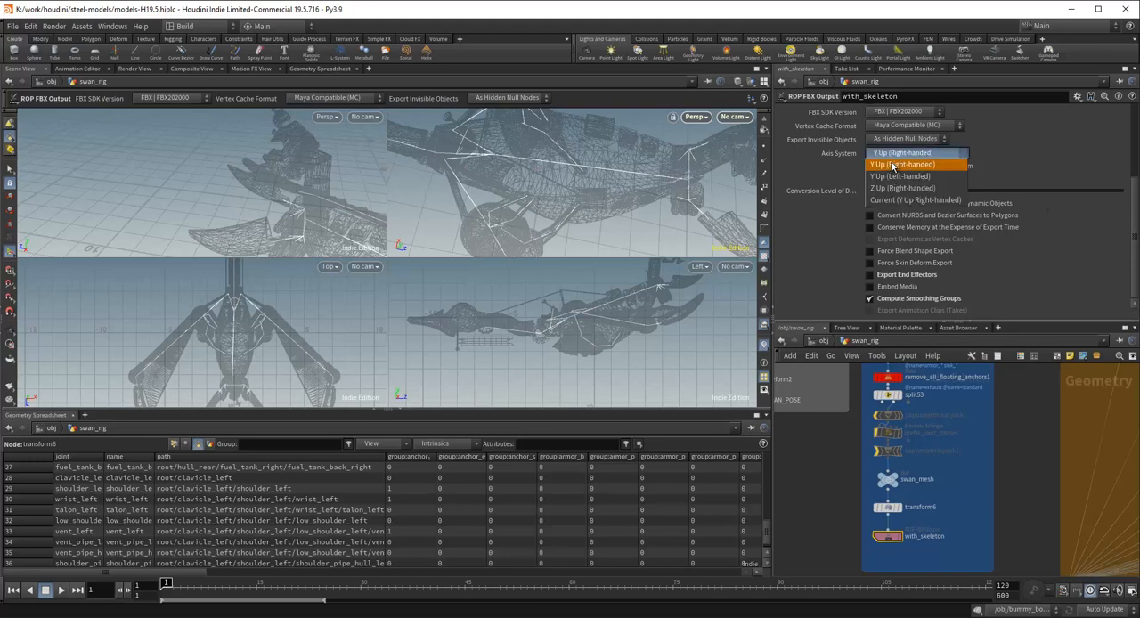
pyautogui.click(1137, 189)
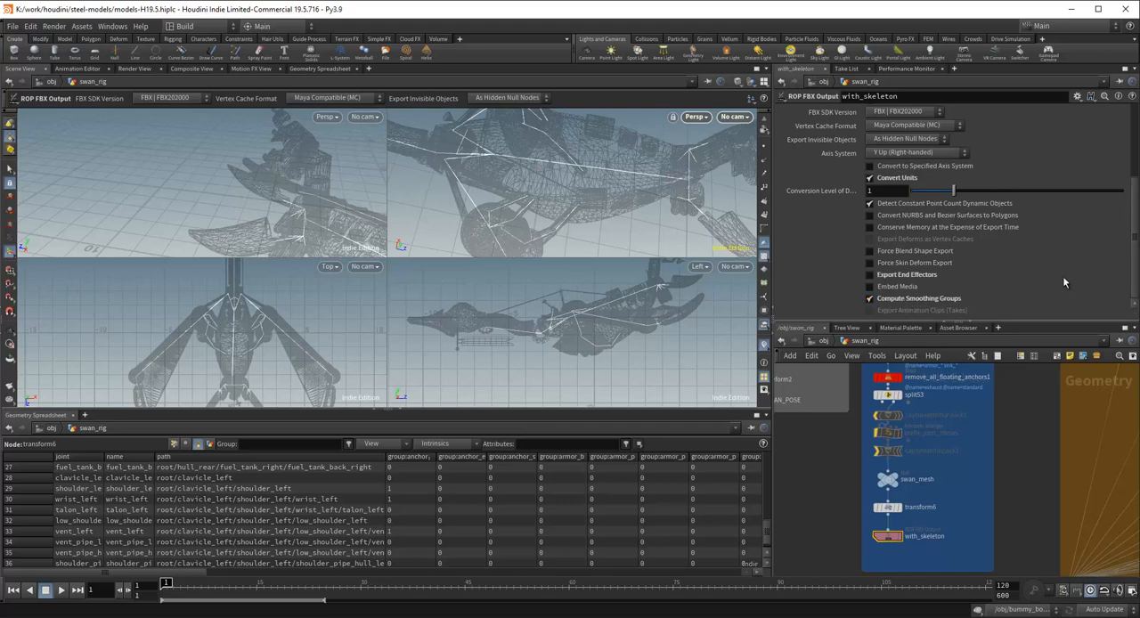
pyautogui.scroll(-6, 1031, 420)
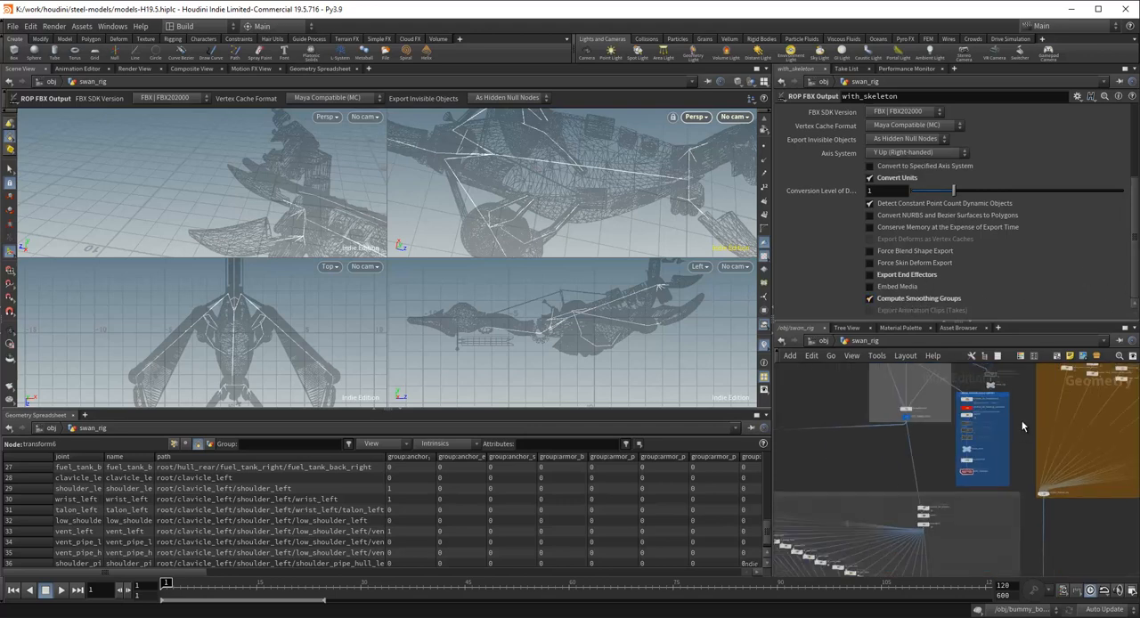
pyautogui.scroll(6, 1023, 436)
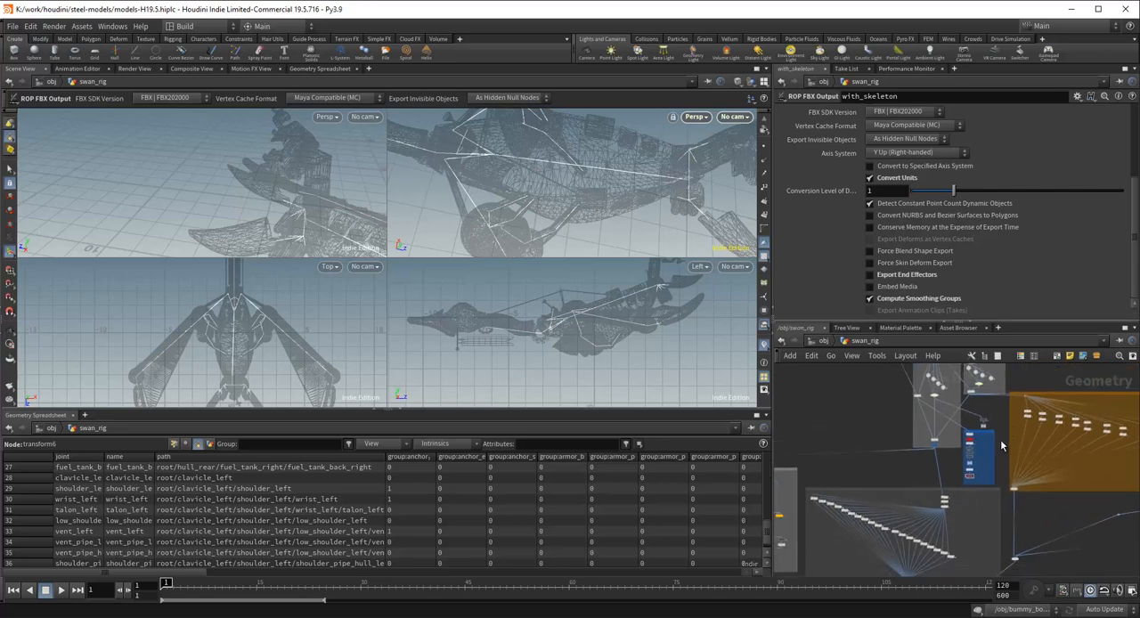
pyautogui.scroll(-2, 1006, 408)
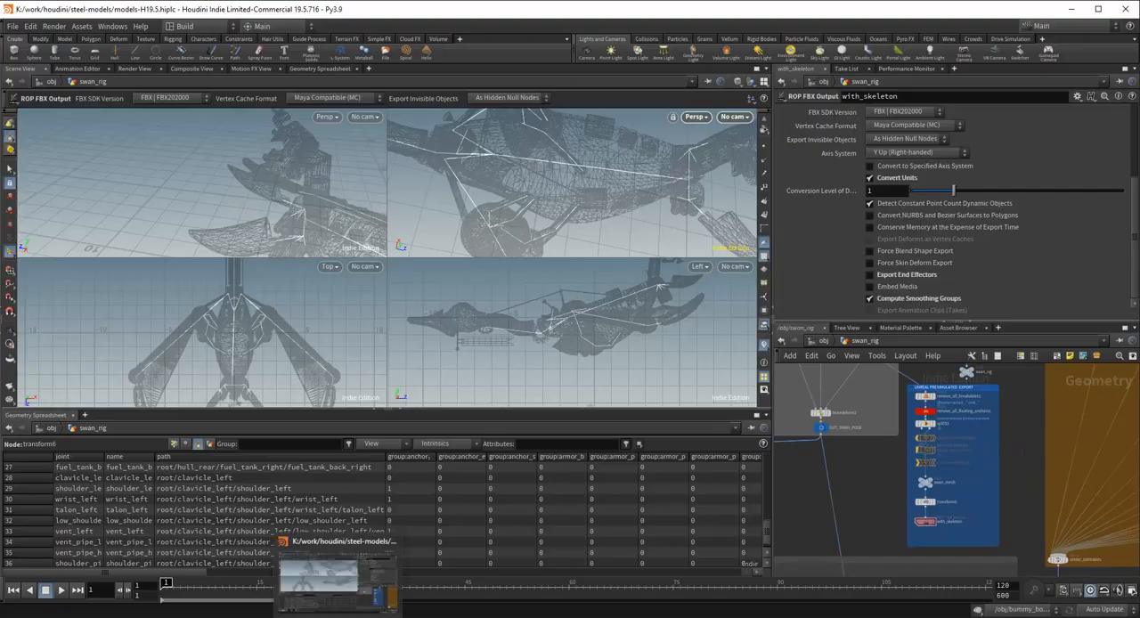
# Step: Switch to Unreal Editor and create a folder named Swan14 inside the Ships content folder
pyautogui.click(445, 616)
pyautogui.hotkey('ctrl', 'space')
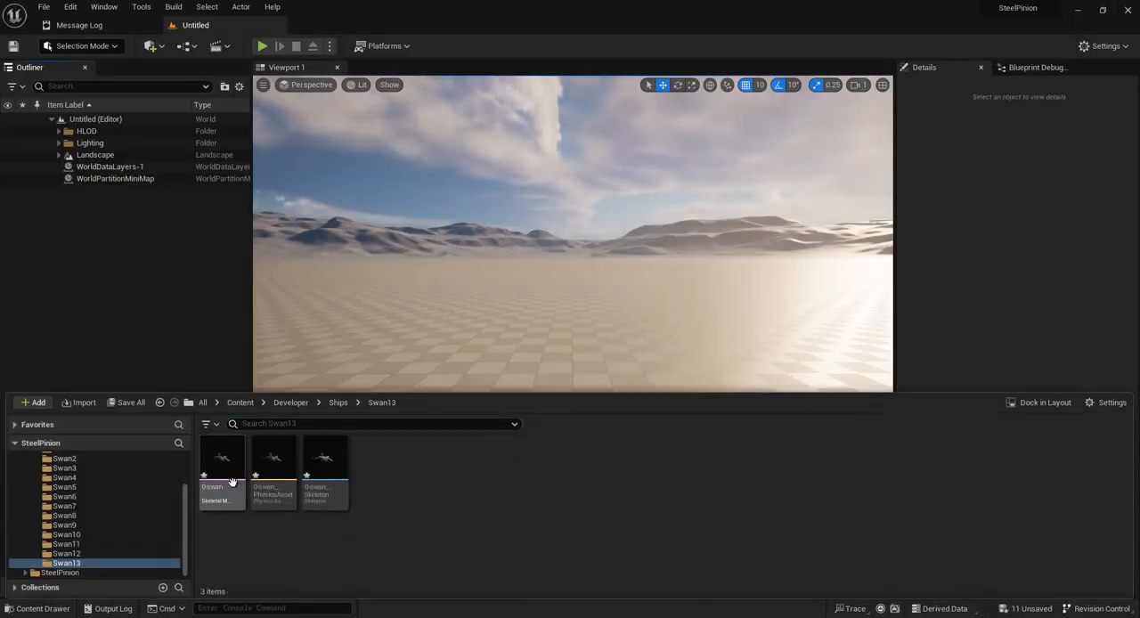
pyautogui.scroll(5, 105, 541)
pyautogui.rightClick(85, 496)
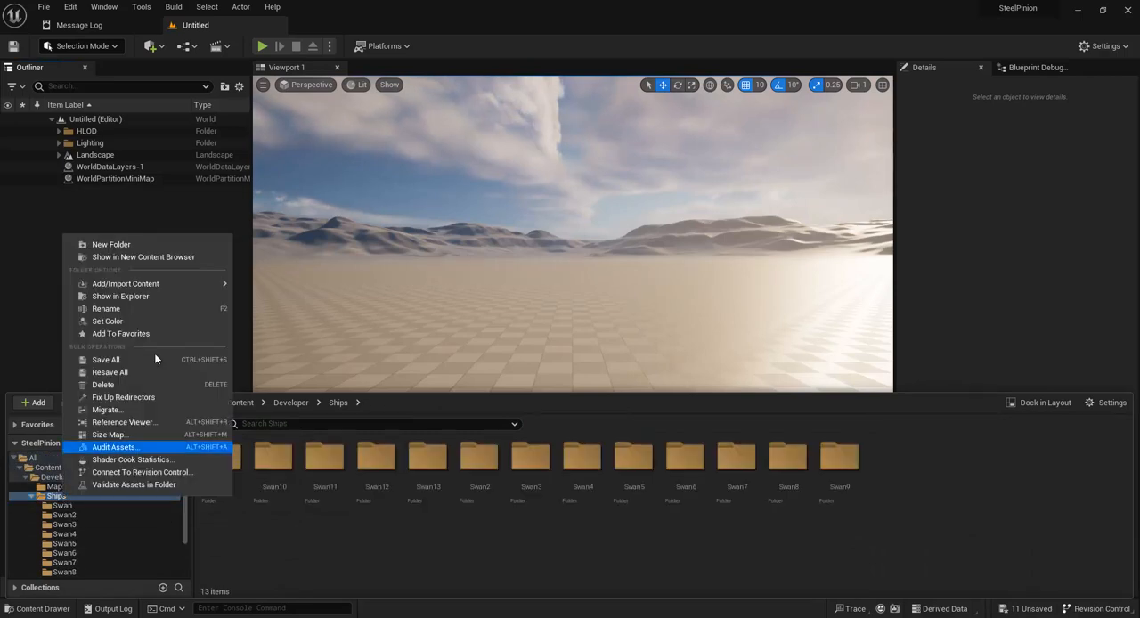
pyautogui.click(121, 244)
pyautogui.write('Swan14')
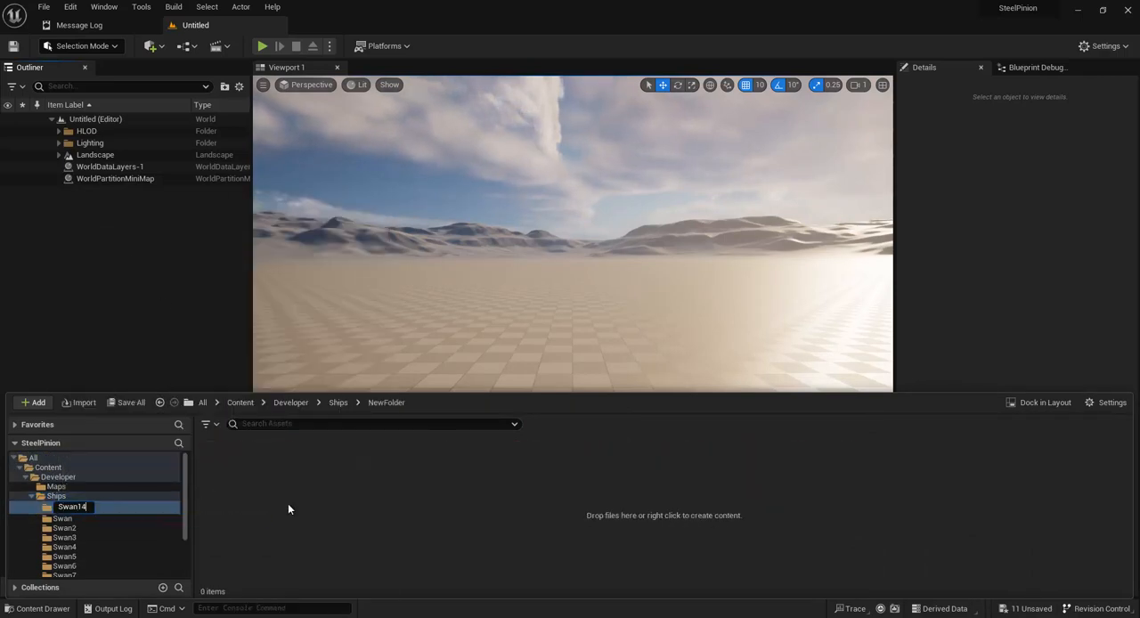
pyautogui.press('Return')
pyautogui.click(360, 518)
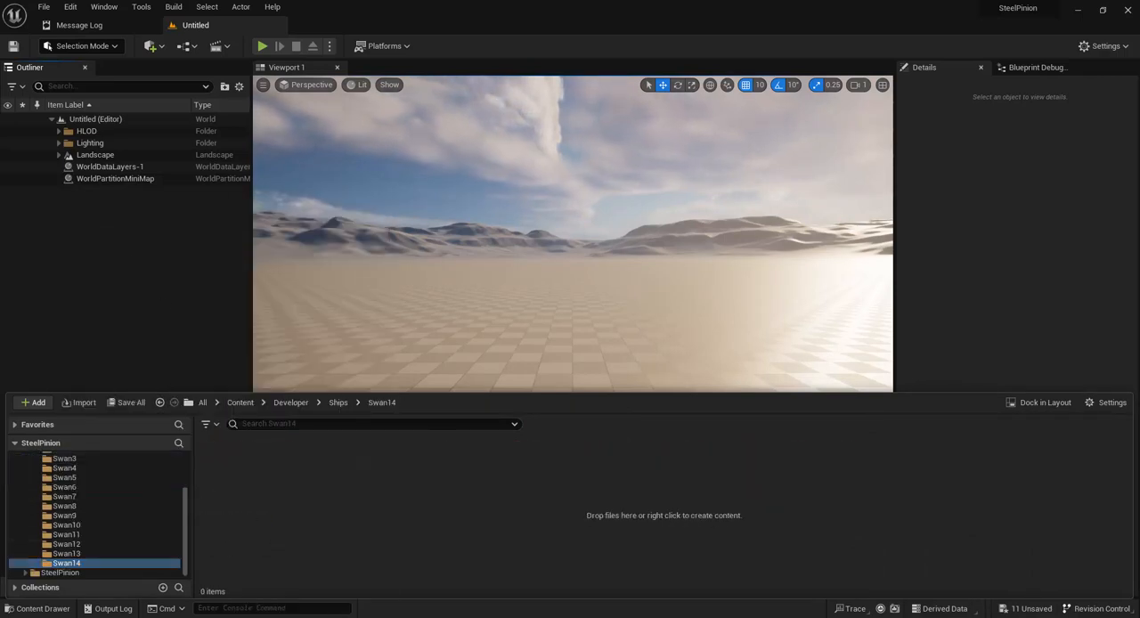
# Step: Bring 0-swan.fbx from the export/swan/0-with_skeleton folder into Swan14 to start its FBX import
pyautogui.moveTo(89, 616)
pyautogui.click(37, 584)
pyautogui.click(971, 254)
pyautogui.click(822, 114)
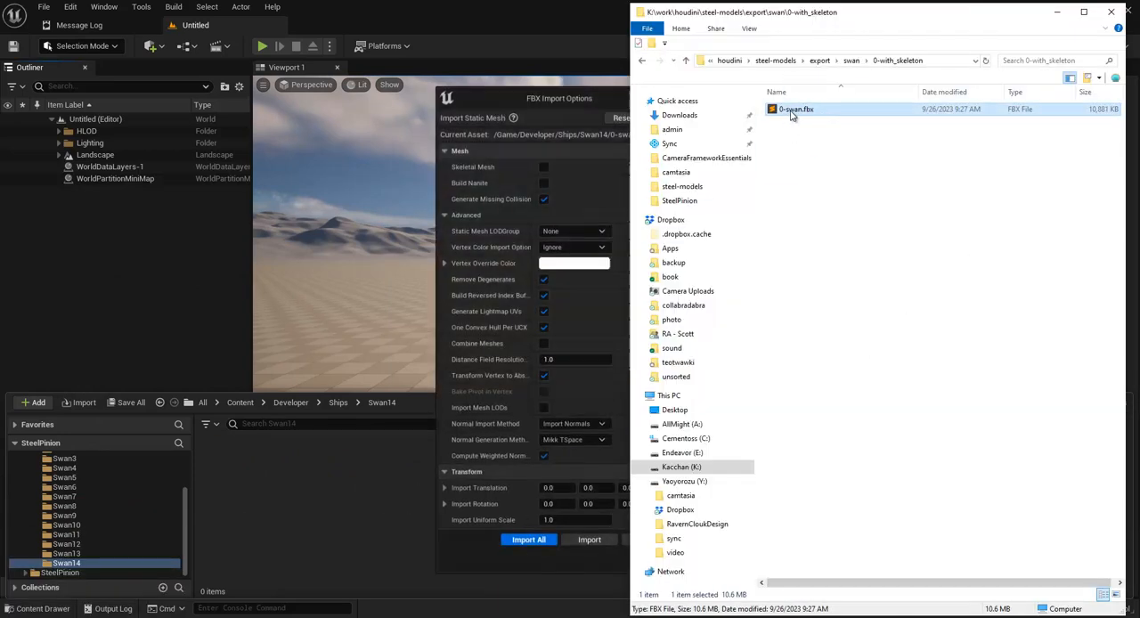
pyautogui.moveTo(790, 112); pyautogui.dragTo(373, 544)
pyautogui.click(554, 93)
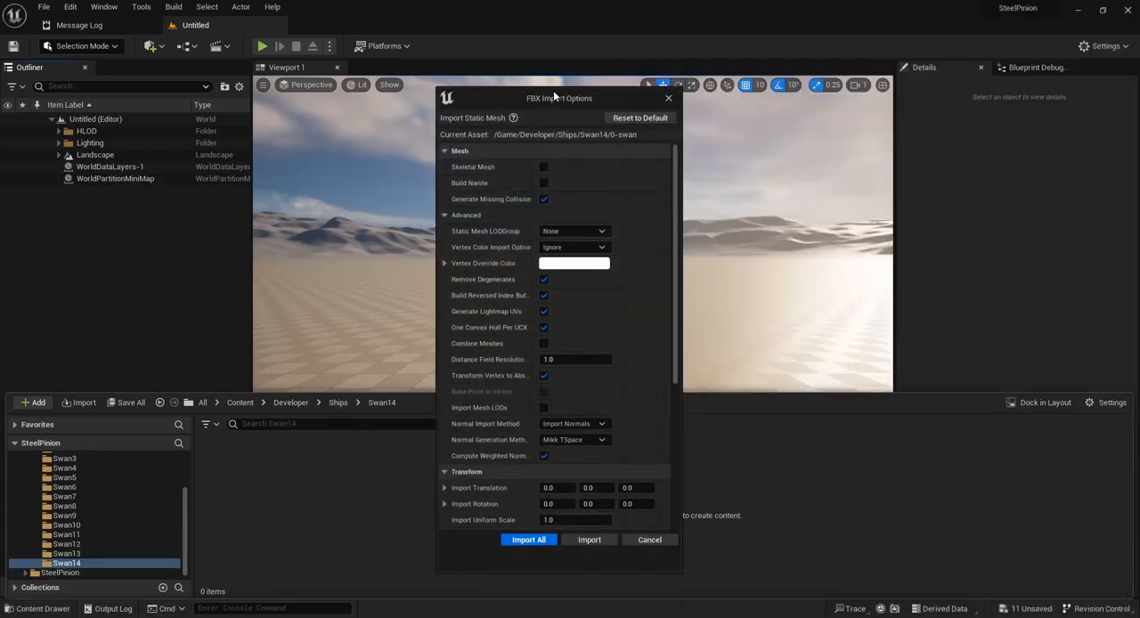
# Step: Enable Skeletal Mesh in the FBX import options for 0-swan
pyautogui.click(543, 166)
pyautogui.scroll(-3, 675, 217)
pyautogui.moveTo(675, 213); pyautogui.dragTo(664, 226)
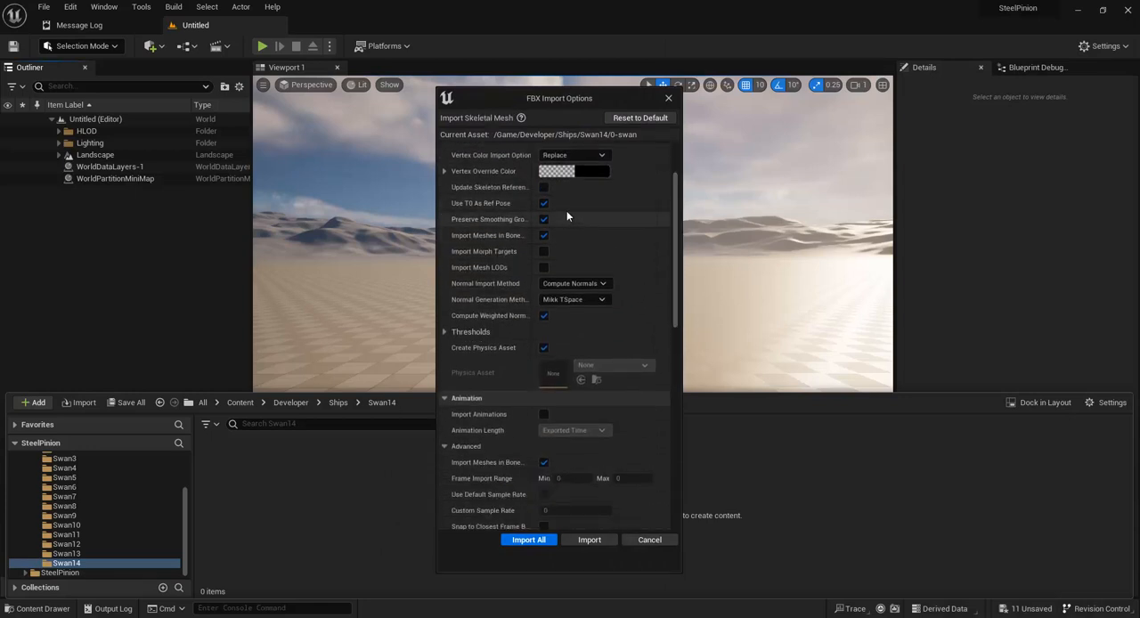
pyautogui.moveTo(676, 229); pyautogui.dragTo(676, 201)
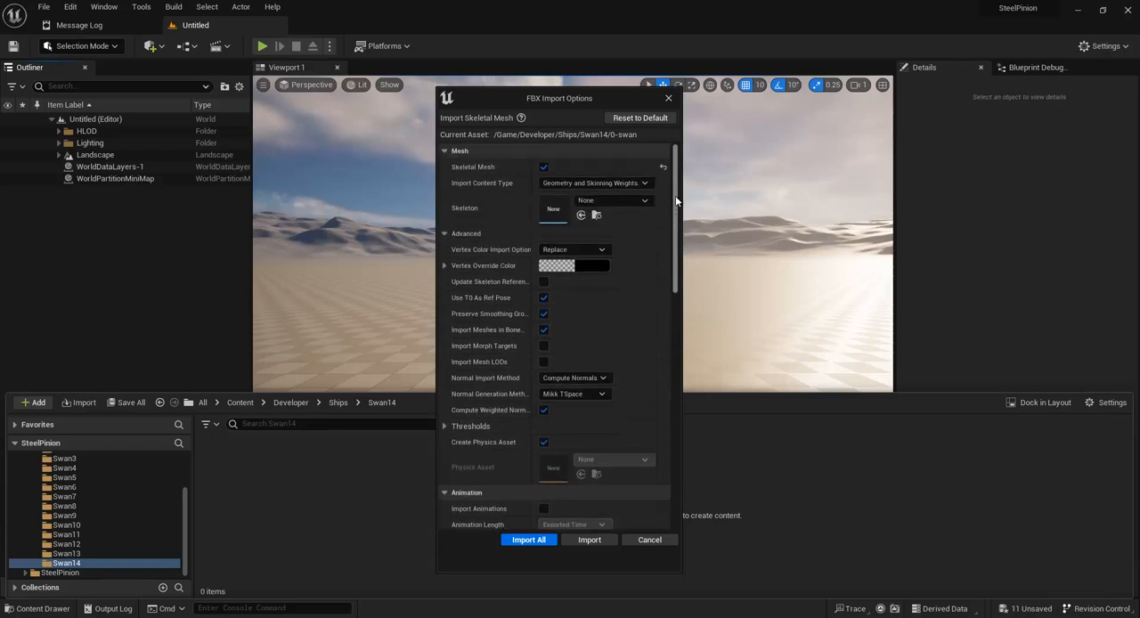
# Step: Review the skeletal mesh import's mesh, normals, physics asset, animation and transform options
pyautogui.scroll(-3, 672, 253)
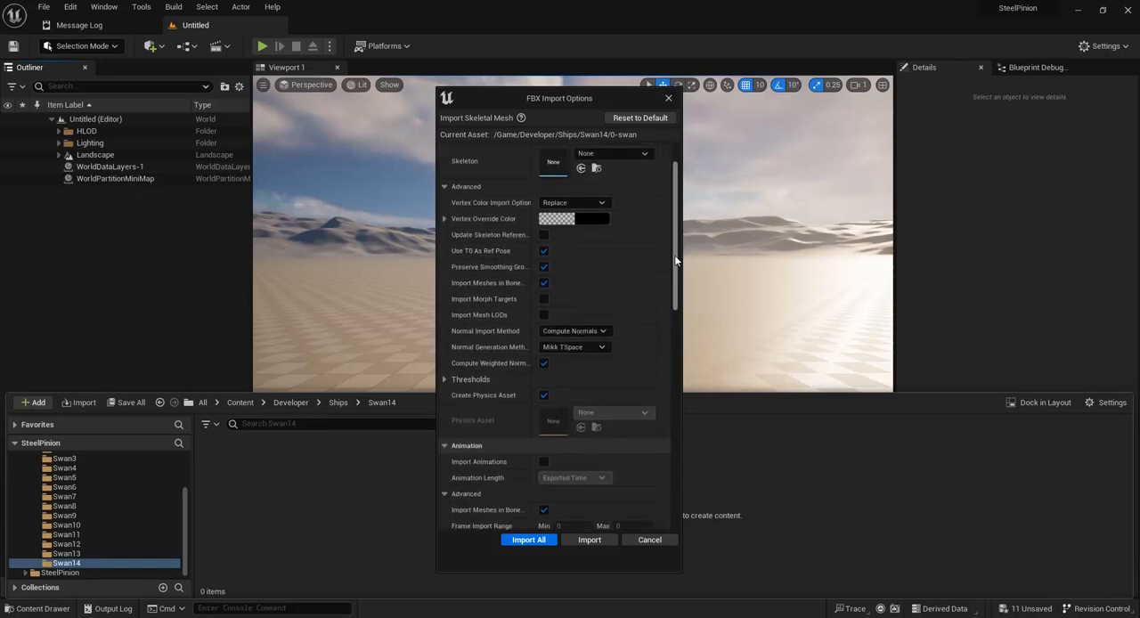
pyautogui.scroll(-1, 676, 272)
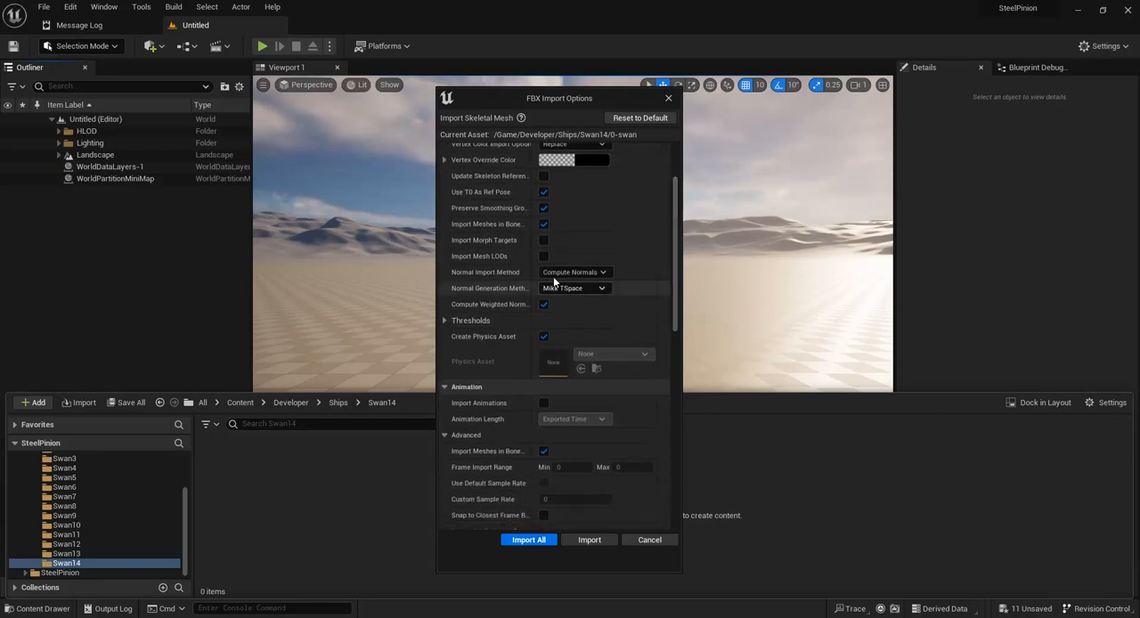
pyautogui.moveTo(676, 268); pyautogui.dragTo(675, 278)
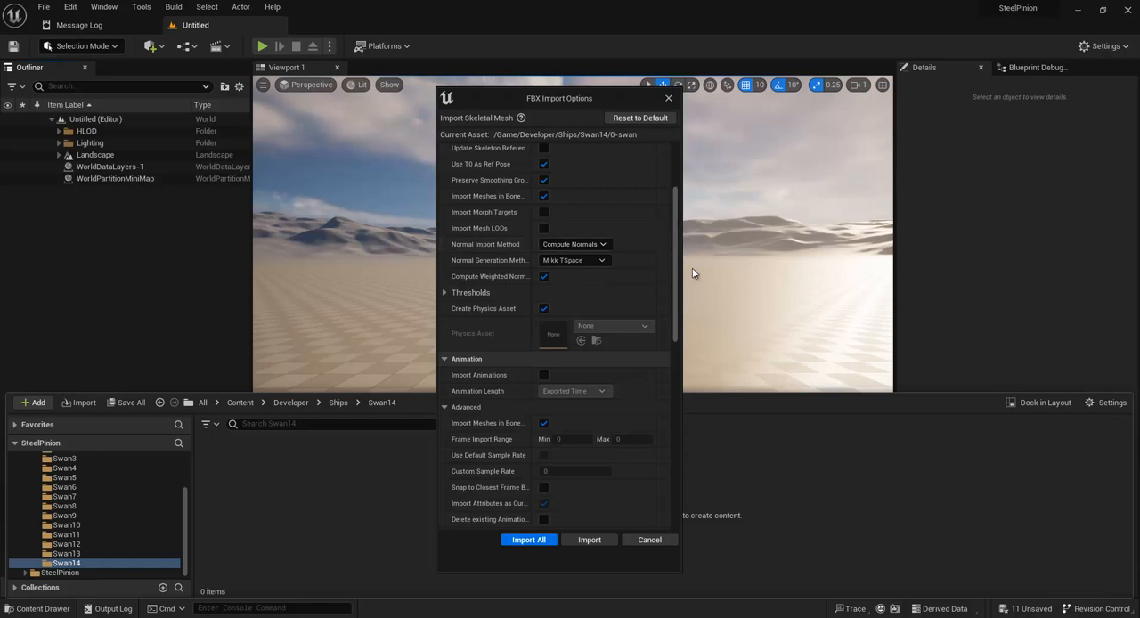
pyautogui.scroll(-1, 676, 267)
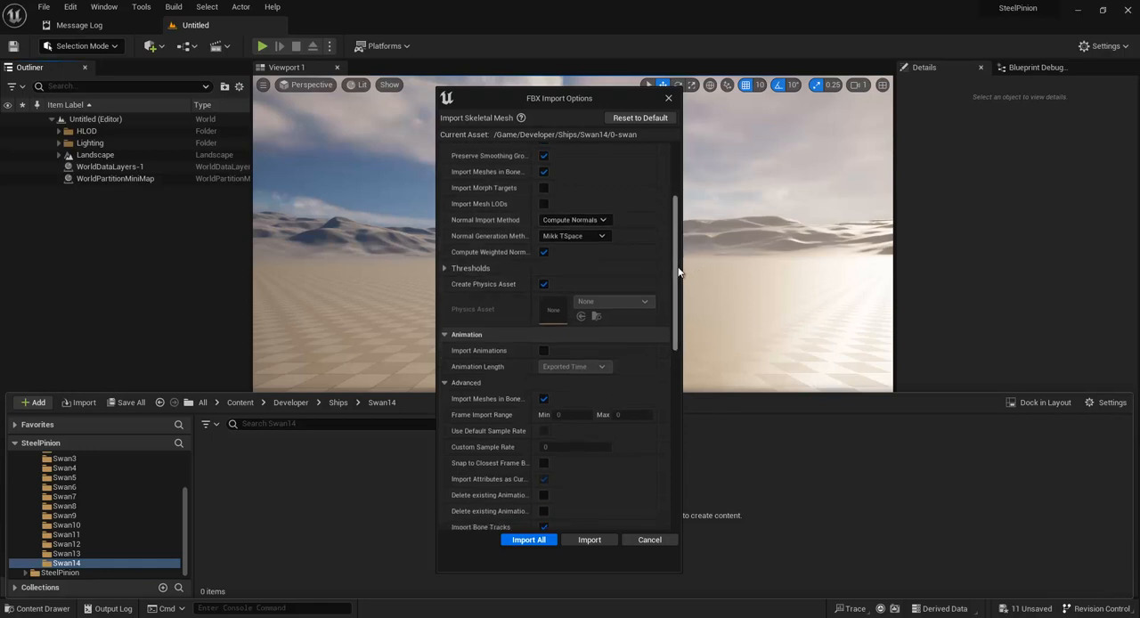
pyautogui.scroll(-4, 678, 271)
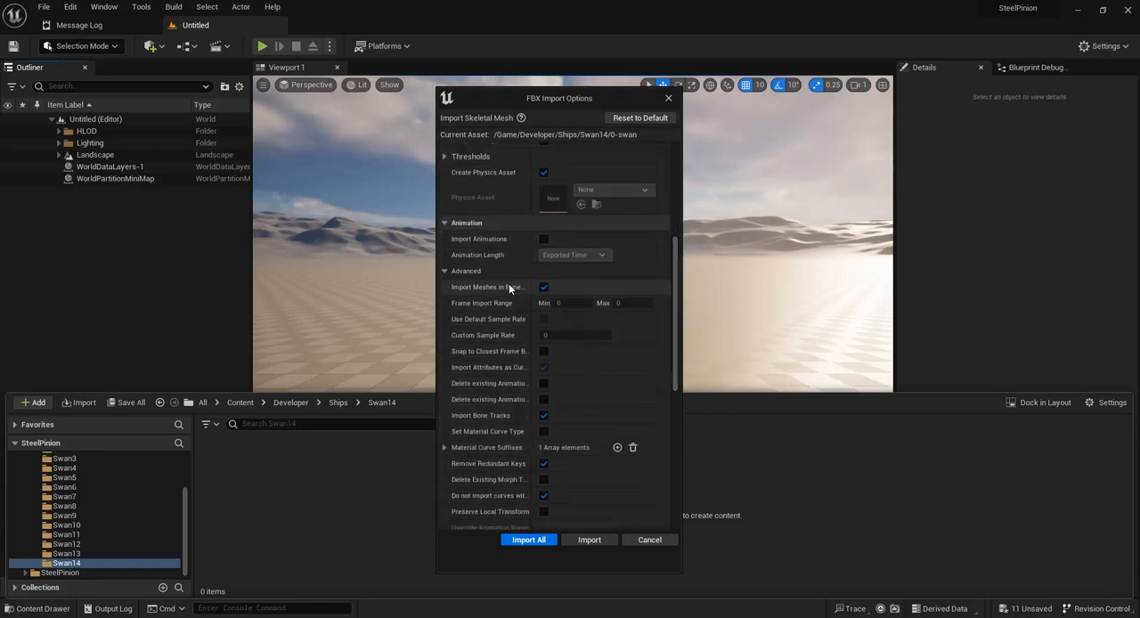
pyautogui.scroll(-4, 671, 303)
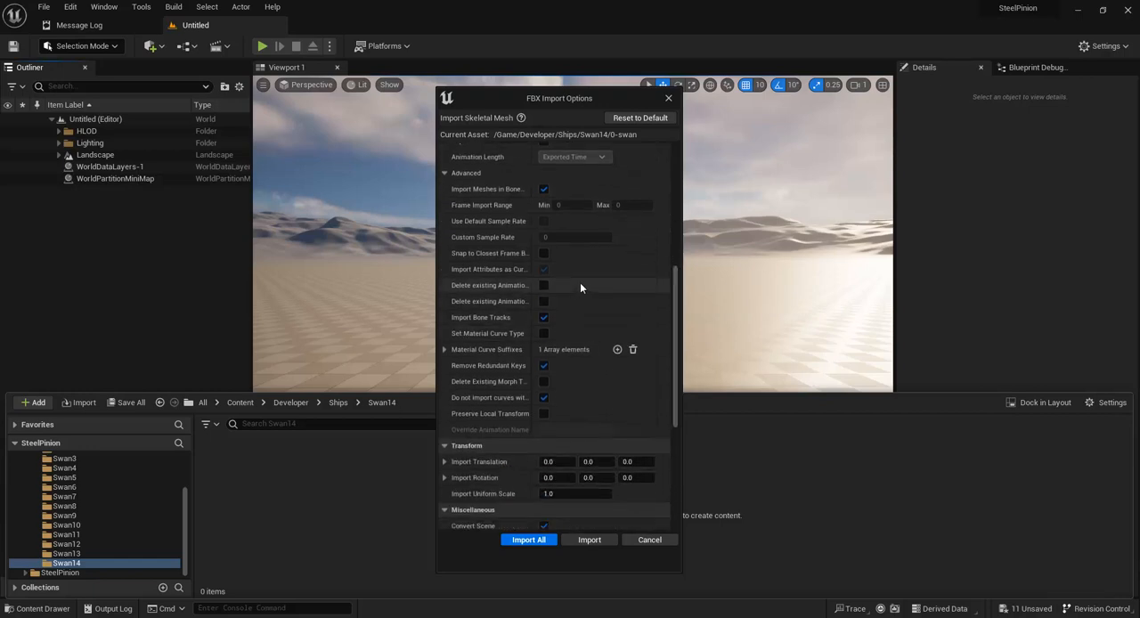
pyautogui.scroll(-2, 603, 242)
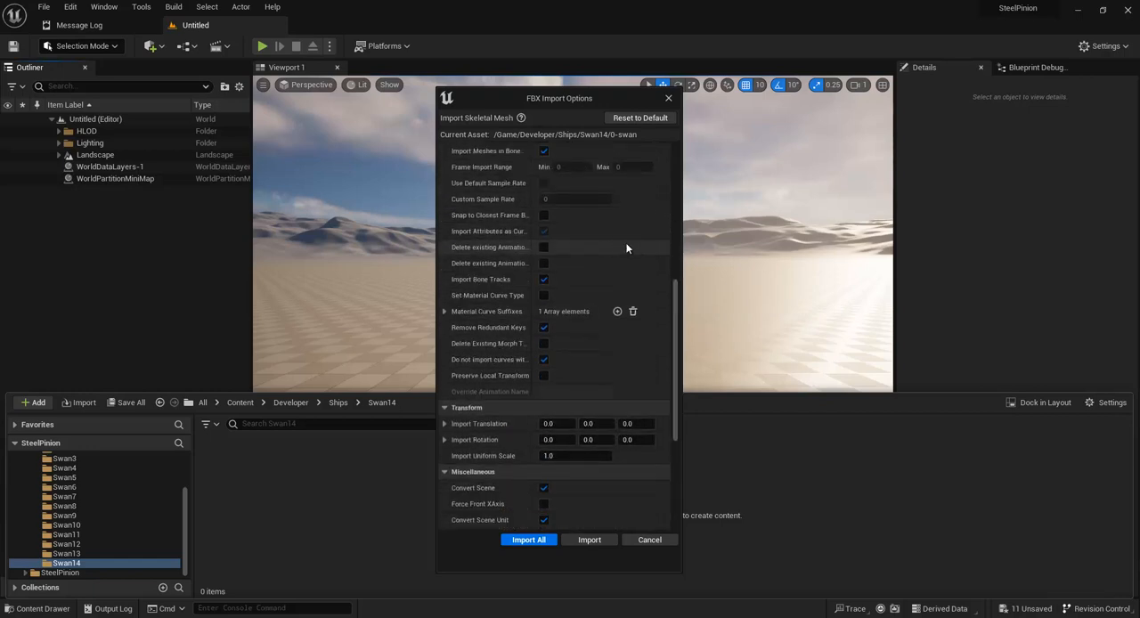
pyautogui.scroll(-1, 595, 258)
pyautogui.scroll(-2, 633, 314)
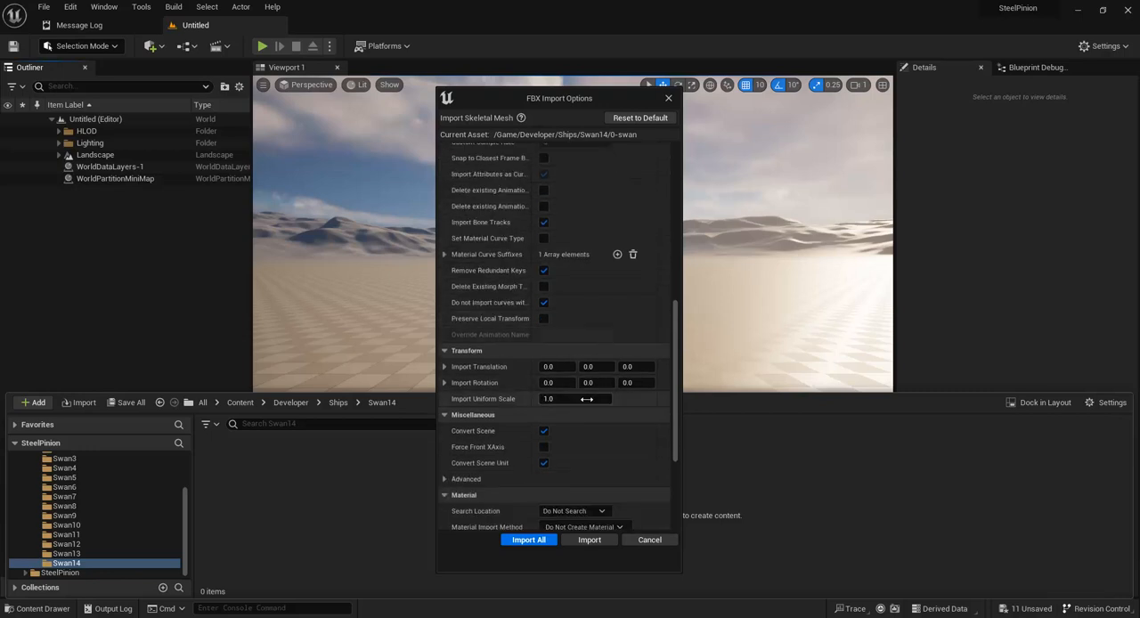
# Step: Set the import uniform scale to 1.0, check the remaining FBX options and file information, and import 0-swan into Swan14
pyautogui.scroll(-1, 587, 399)
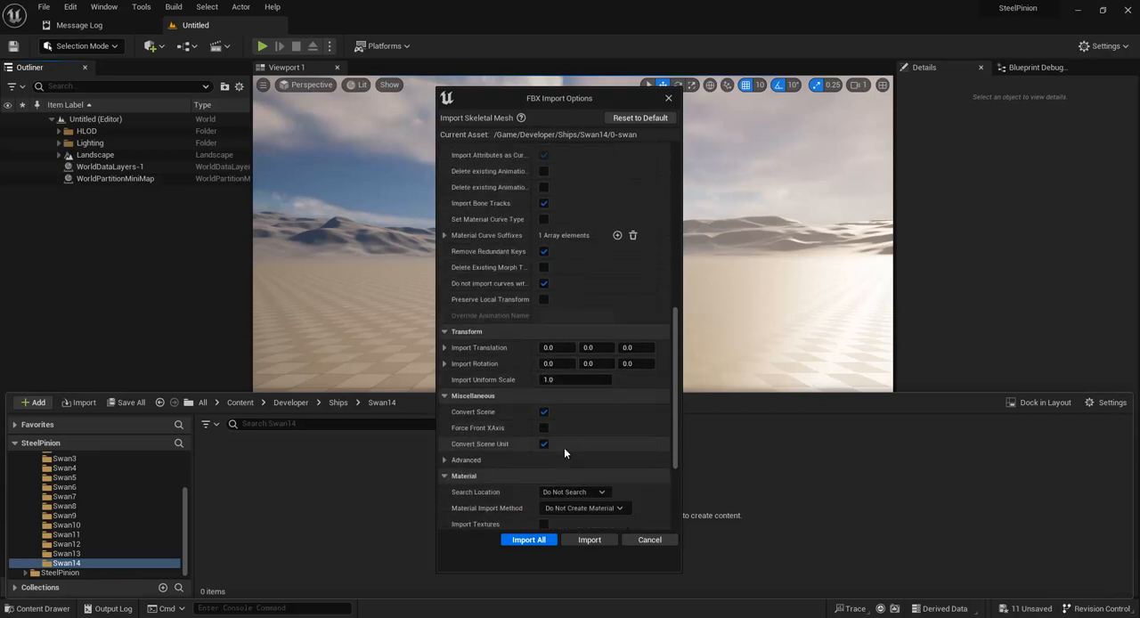
pyautogui.click(571, 379)
pyautogui.press('Return')
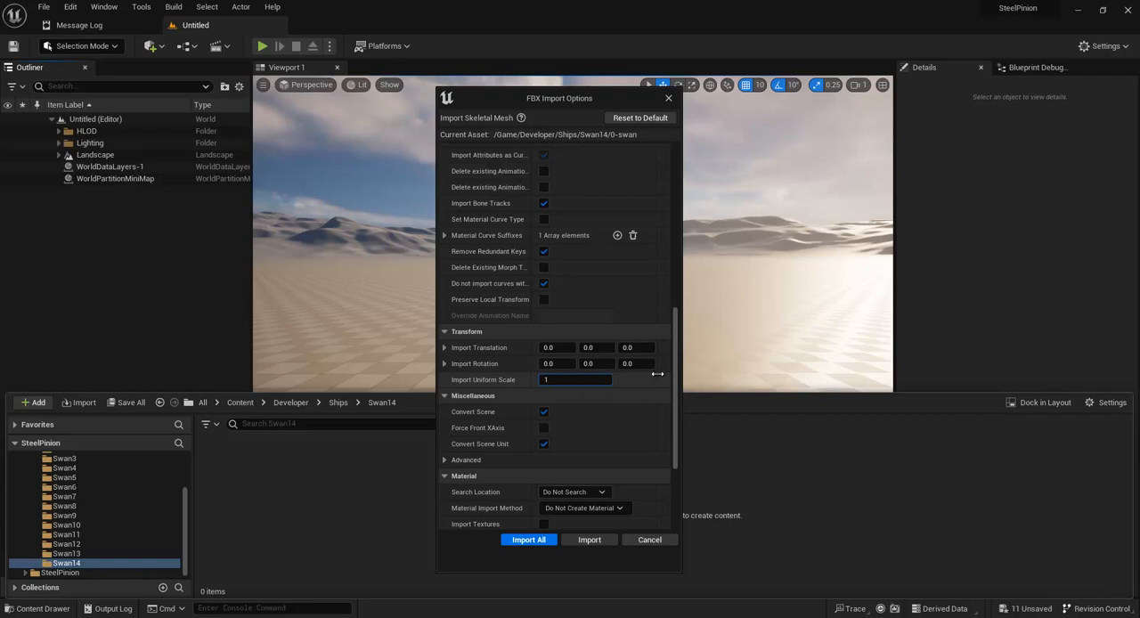
pyautogui.scroll(-3, 605, 365)
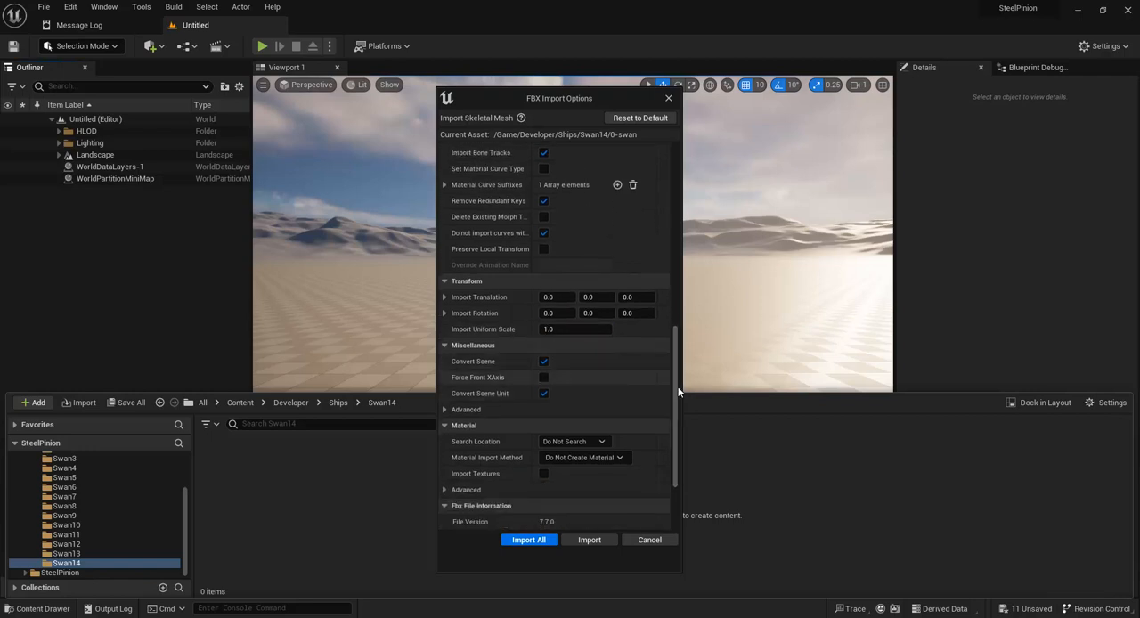
pyautogui.scroll(-4, 677, 386)
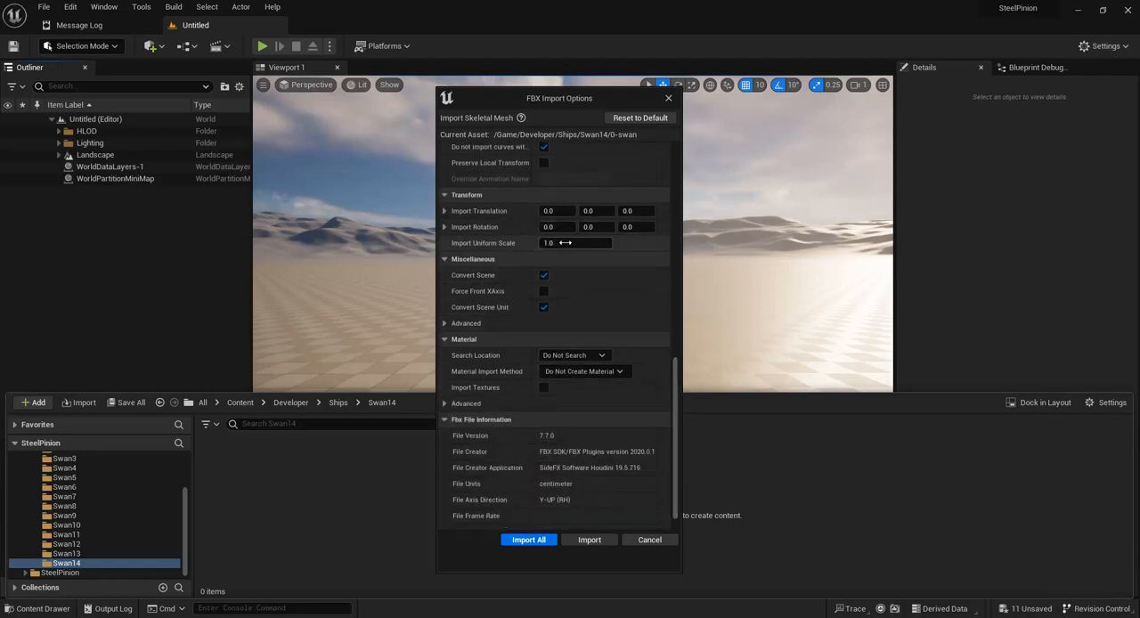
pyautogui.scroll(-2, 673, 366)
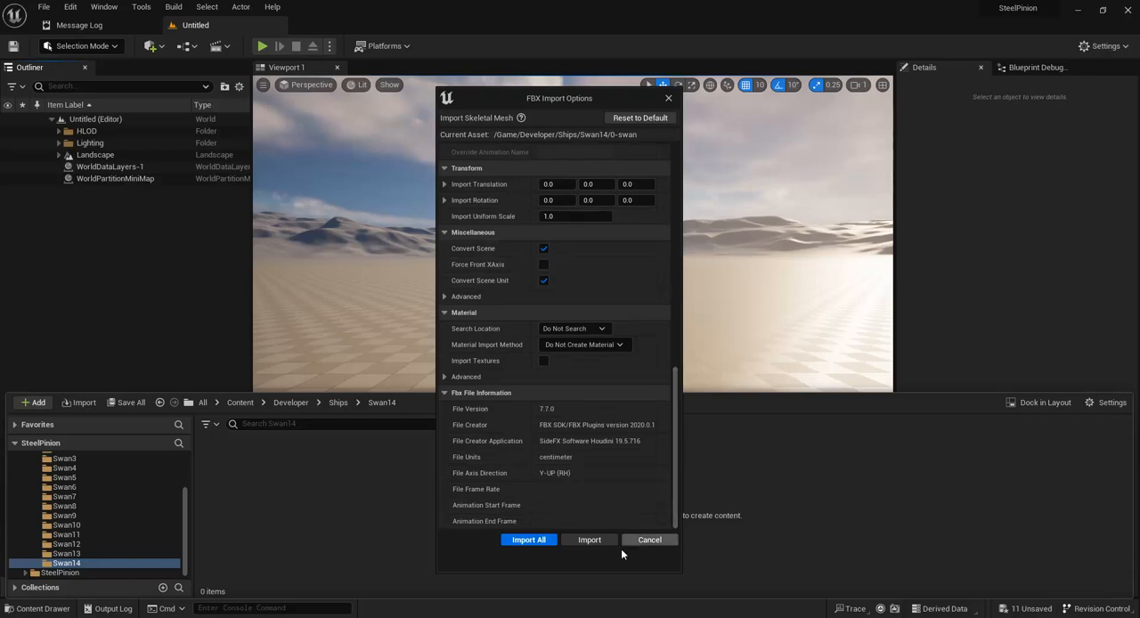
pyautogui.click(591, 539)
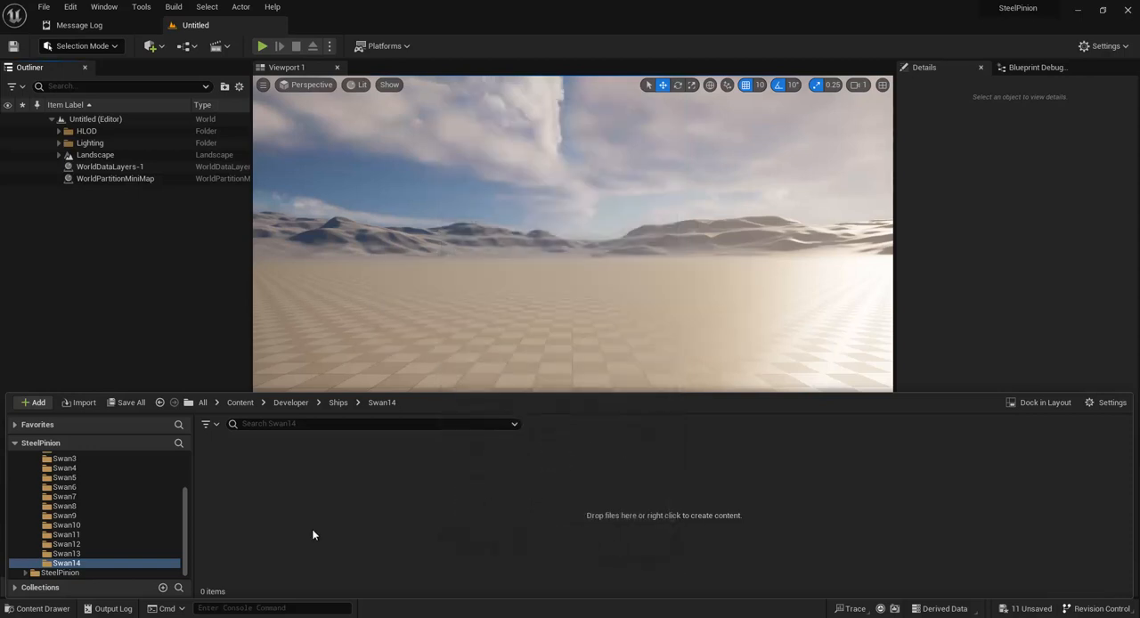
# Step: Open the imported 0-swan skeletal mesh in Swan14 and review its bones from root down to rope_head_support
pyautogui.hotkey('ctrl', 'space')
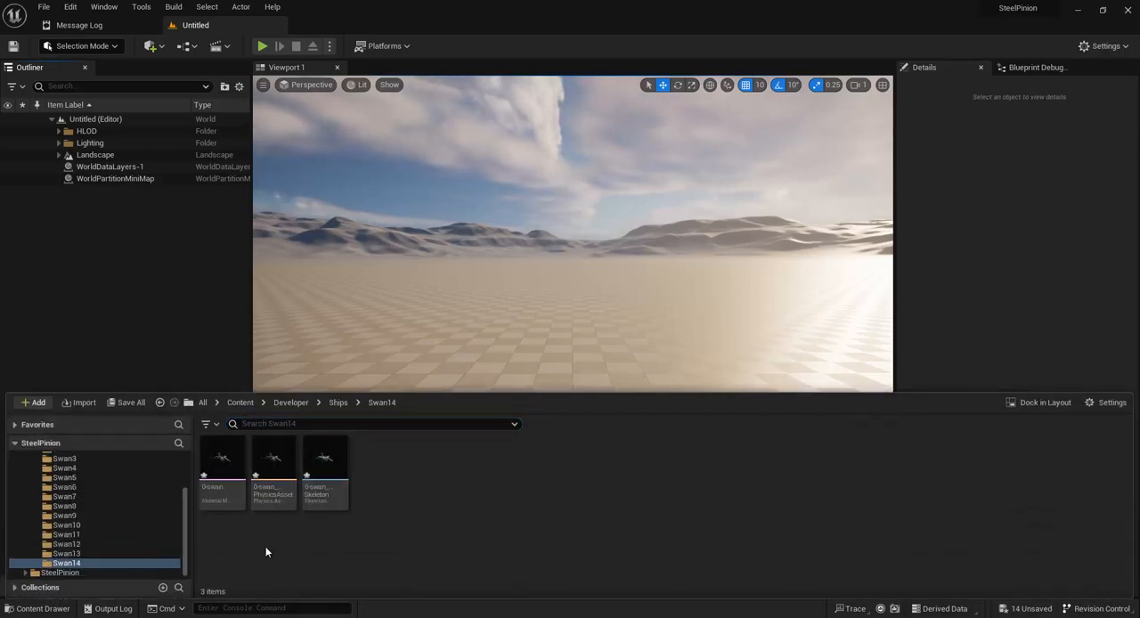
pyautogui.doubleClick(219, 459)
pyautogui.moveTo(528, 377)
pyautogui.mouseDown()
pyautogui.moveTo(542, 377)
pyautogui.moveTo(522, 379)
pyautogui.mouseUp()
pyautogui.click(130, 205)
pyautogui.press('Down')
pyautogui.press('Down')
pyautogui.press('Down')
pyautogui.press('Down')
pyautogui.press('Down')
pyautogui.press('Down')
pyautogui.press('Down')
pyautogui.press('Down')
pyautogui.press('Down')
pyautogui.press('Down')
pyautogui.press('Down')
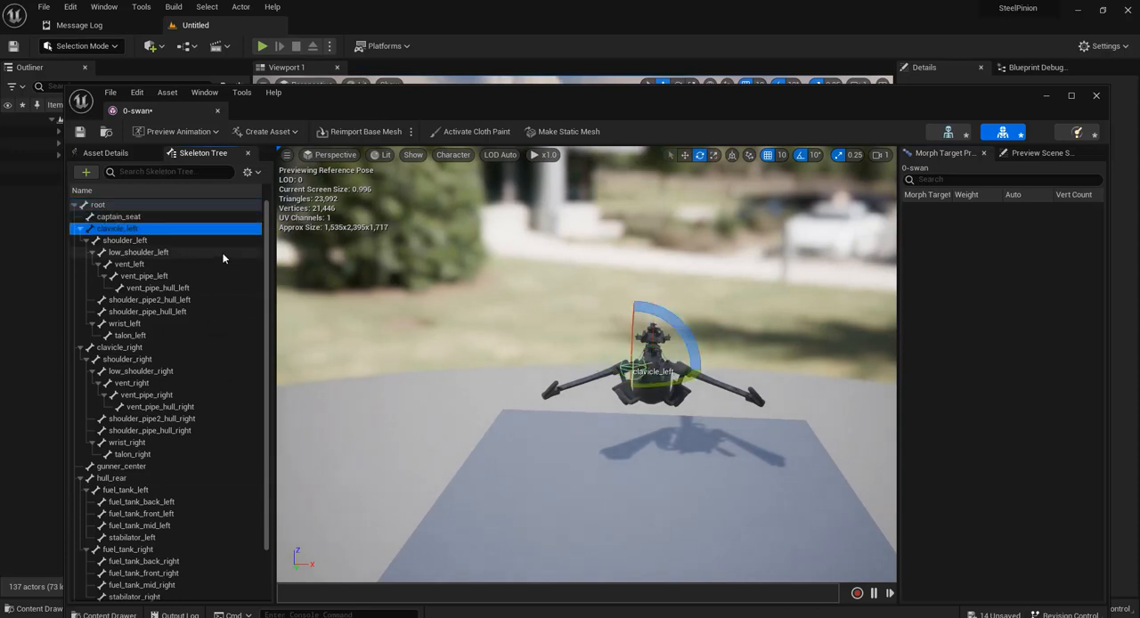
pyautogui.press('Down')
pyautogui.press('Down')
pyautogui.press('Down')
pyautogui.press('Down')
pyautogui.press('Down')
pyautogui.press('Down')
pyautogui.press('Down')
pyautogui.press('Down')
pyautogui.press('Down')
pyautogui.press('Down')
pyautogui.press('Down')
pyautogui.press('Down')
pyautogui.press('Down')
pyautogui.press('Down')
pyautogui.press('Down')
pyautogui.press('Down')
pyautogui.press('Down')
pyautogui.press('Down')
pyautogui.press('Down')
pyautogui.press('Down')
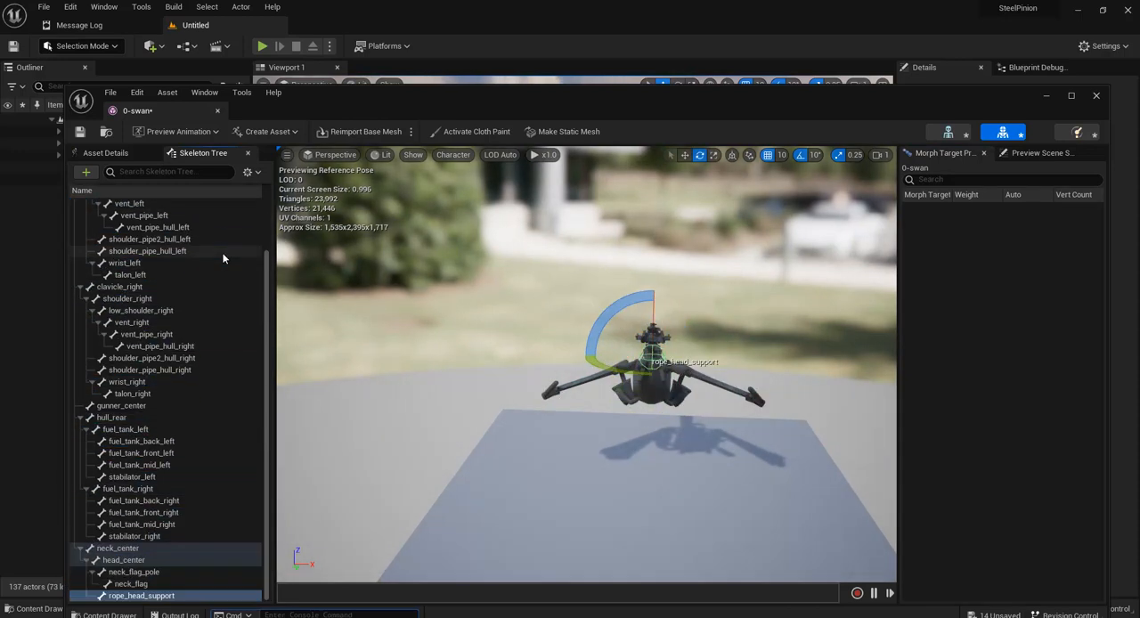
pyautogui.click(1097, 96)
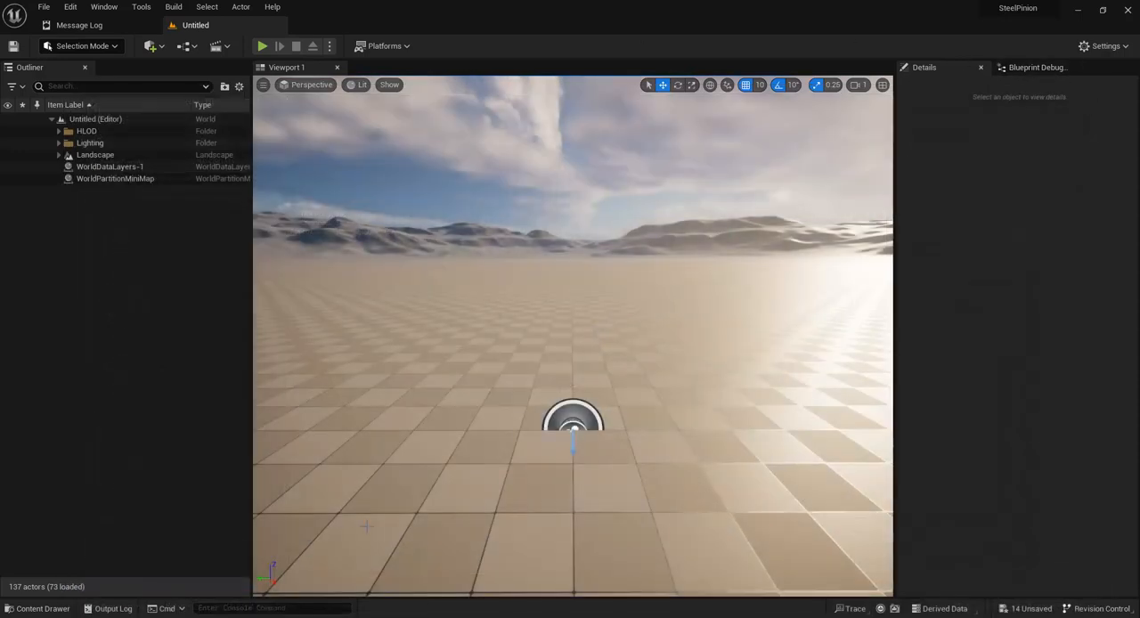
# Step: Open the 0-swan_Skeleton asset in Swan14, go through its whole bone hierarchy against the preview, and close it
pyautogui.hotkey('ctrl', 'space')
pyautogui.doubleClick(324, 467)
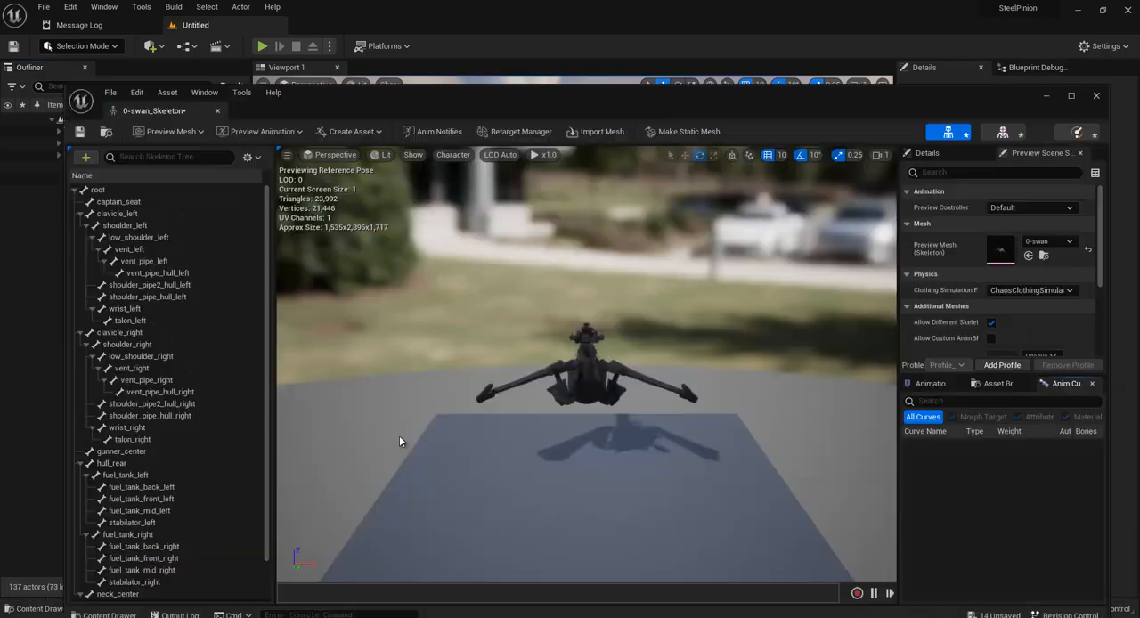
pyautogui.click(142, 190)
pyautogui.press('Down')
pyautogui.press('Down')
pyautogui.press('Down')
pyautogui.press('Down')
pyautogui.press('Down')
pyautogui.press('Down')
pyautogui.press('Down')
pyautogui.press('Down')
pyautogui.press('Down')
pyautogui.press('Down')
pyautogui.press('Down')
pyautogui.press('Down')
pyautogui.press('Down')
pyautogui.press('Down')
pyautogui.press('Down')
pyautogui.press('Down')
pyautogui.press('Down')
pyautogui.press('Down')
pyautogui.press('Down')
pyautogui.press('Down')
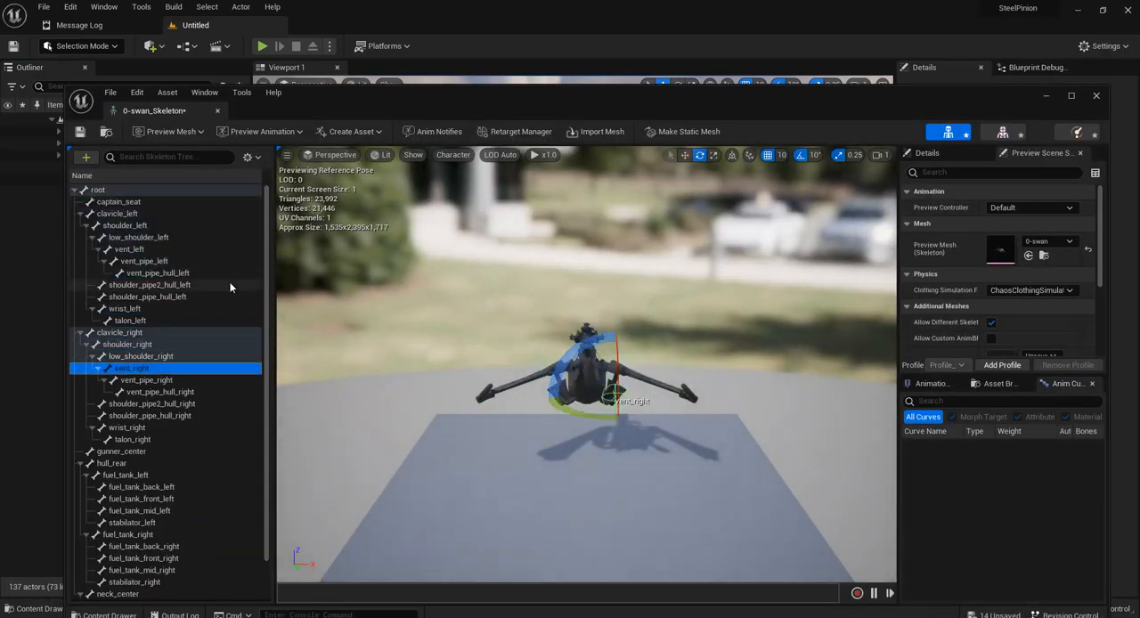
pyautogui.press('Down')
pyautogui.press('Down')
pyautogui.press('Down')
pyautogui.press('Down')
pyautogui.press('Down')
pyautogui.press('Down')
pyautogui.press('Down')
pyautogui.press('Down')
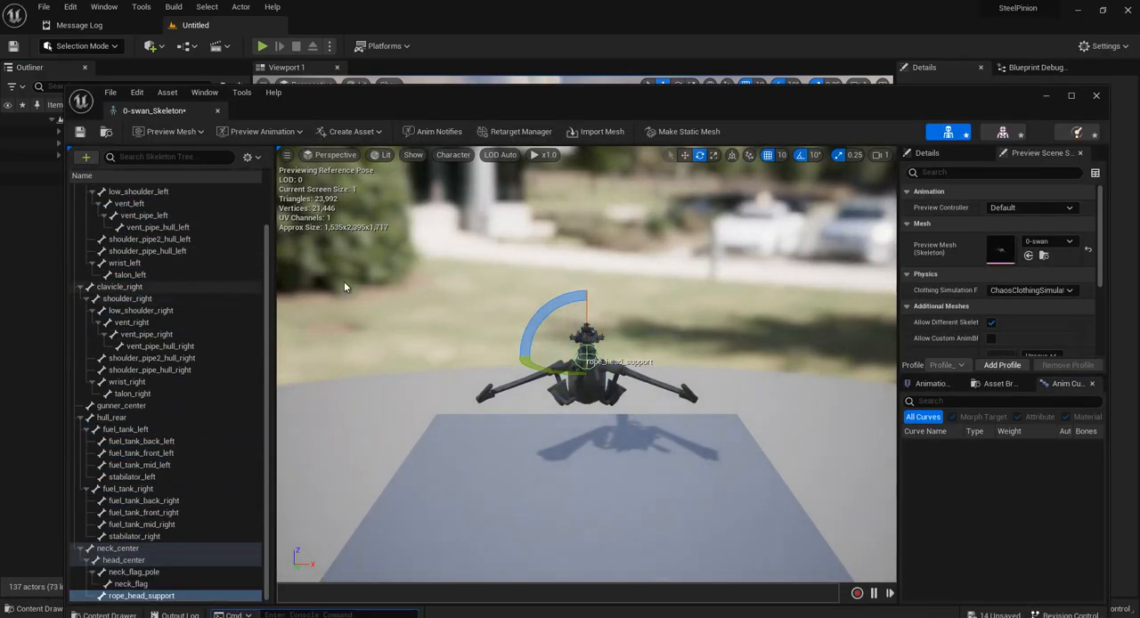
pyautogui.click(1098, 97)
# Step: Open the 0-swan skeletal mesh in the Swan12 folder and go through its bones from captain_seat downward for comparison
pyautogui.click(35, 608)
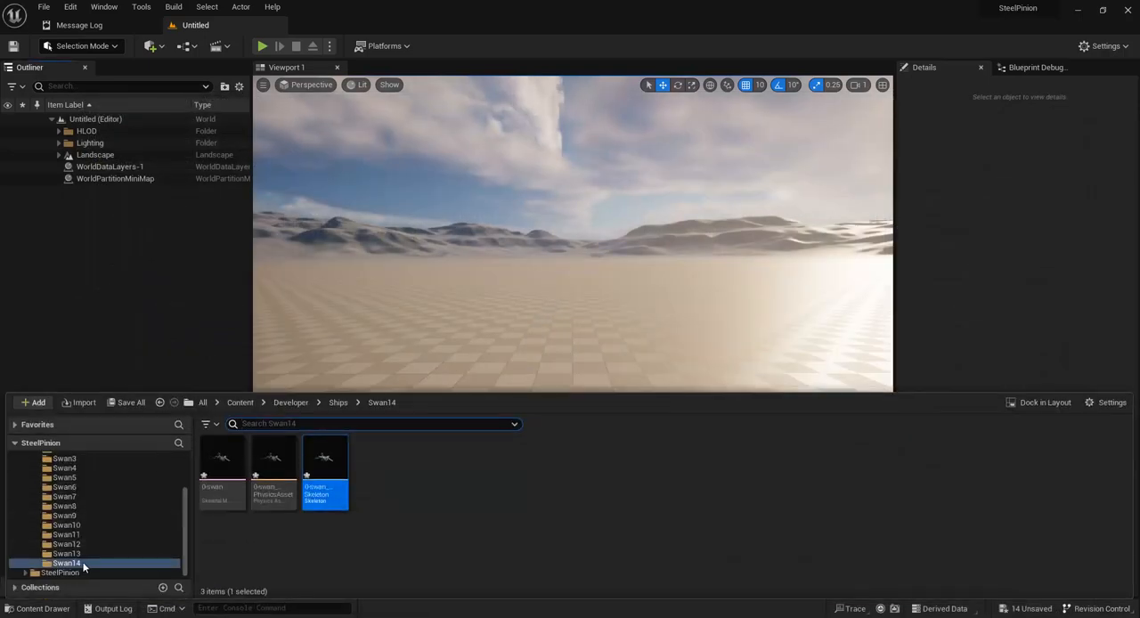
pyautogui.doubleClick(233, 472)
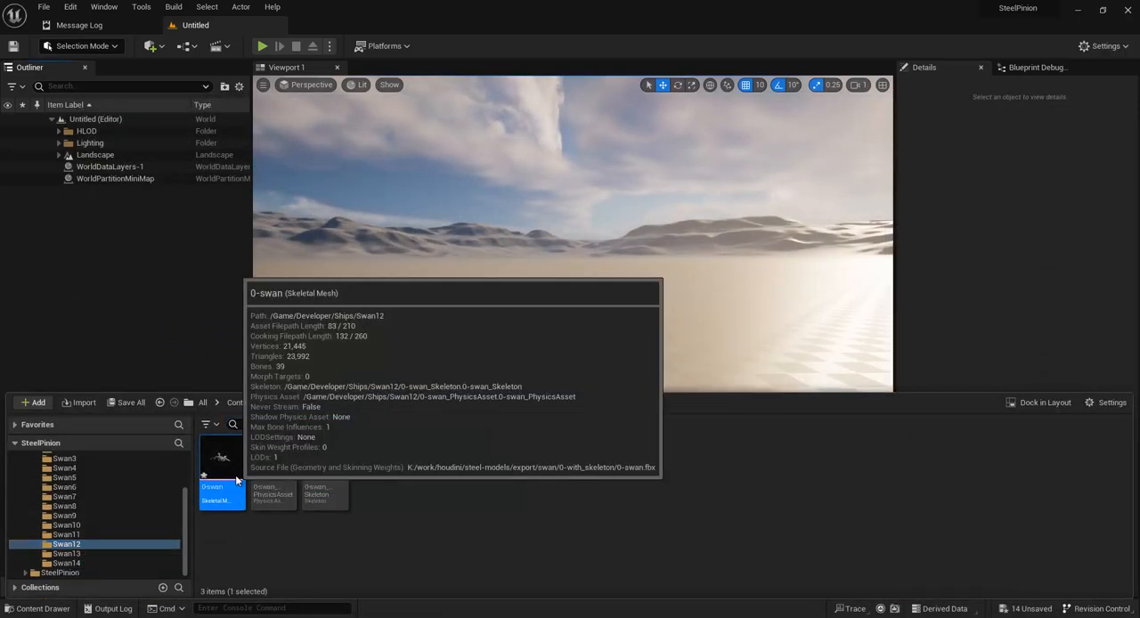
pyautogui.moveTo(496, 358)
pyautogui.mouseDown(button='right')
pyautogui.moveTo(608, 326)
pyautogui.moveTo(495, 357)
pyautogui.mouseUp(button='right')
pyautogui.click(162, 219)
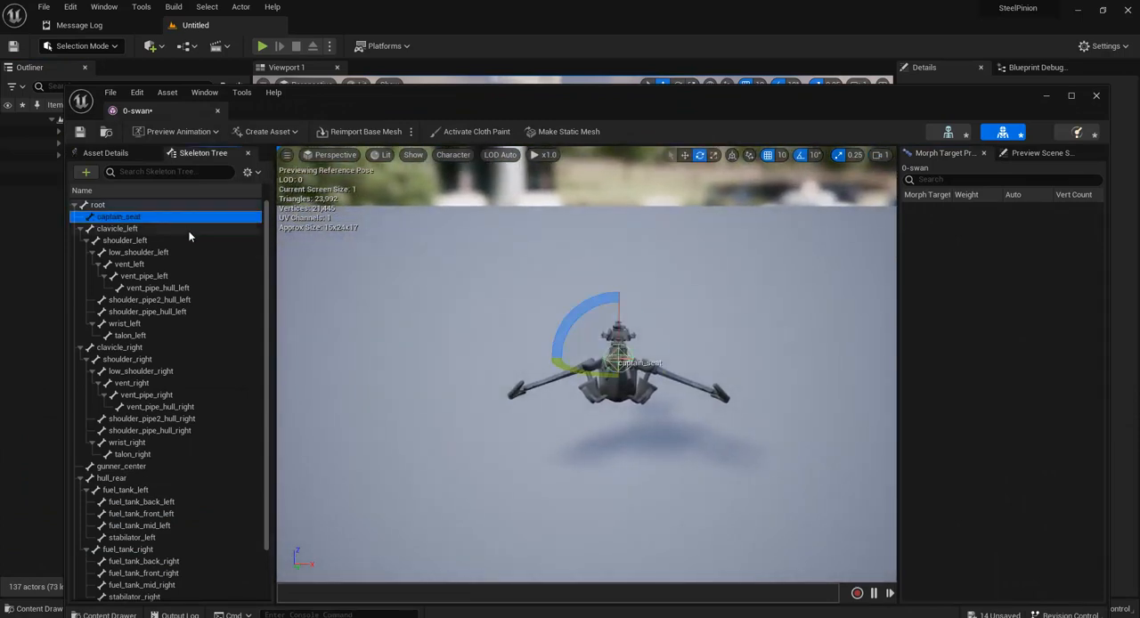
pyautogui.press('Down')
pyautogui.press('Down')
pyautogui.press('Down')
pyautogui.press('Down')
pyautogui.press('Down')
pyautogui.press('Down')
pyautogui.press('Down')
pyautogui.press('Down')
pyautogui.press('Down')
pyautogui.press('Down')
pyautogui.press('Down')
pyautogui.press('Down')
pyautogui.press('Down')
pyautogui.press('Down')
pyautogui.press('Down')
pyautogui.press('Down')
pyautogui.press('Down')
pyautogui.press('Down')
pyautogui.press('Down')
pyautogui.press('Down')
pyautogui.press('Down')
pyautogui.press('Down')
pyautogui.press('Down')
pyautogui.press('Down')
pyautogui.press('Down')
pyautogui.press('Down')
pyautogui.press('Down')
pyautogui.press('Down')
pyautogui.press('Down')
pyautogui.press('Down')
pyautogui.press('Down')
pyautogui.press('Down')
pyautogui.press('Down')
pyautogui.press('Down')
pyautogui.press('Down')
pyautogui.press('Down')
pyautogui.press('Down')
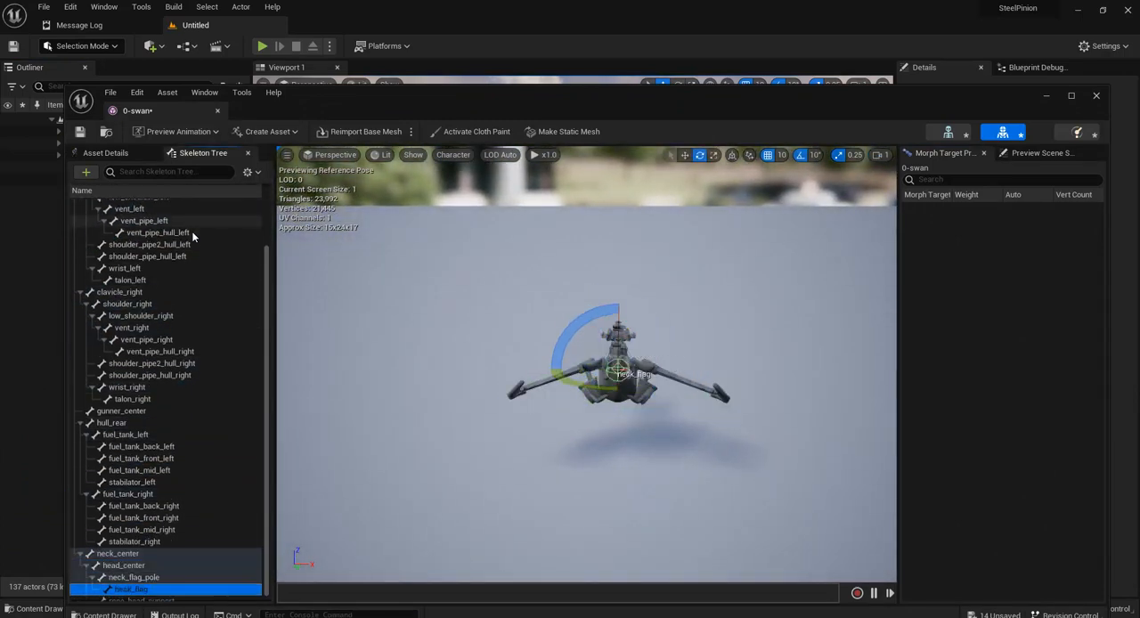
pyautogui.click(1095, 95)
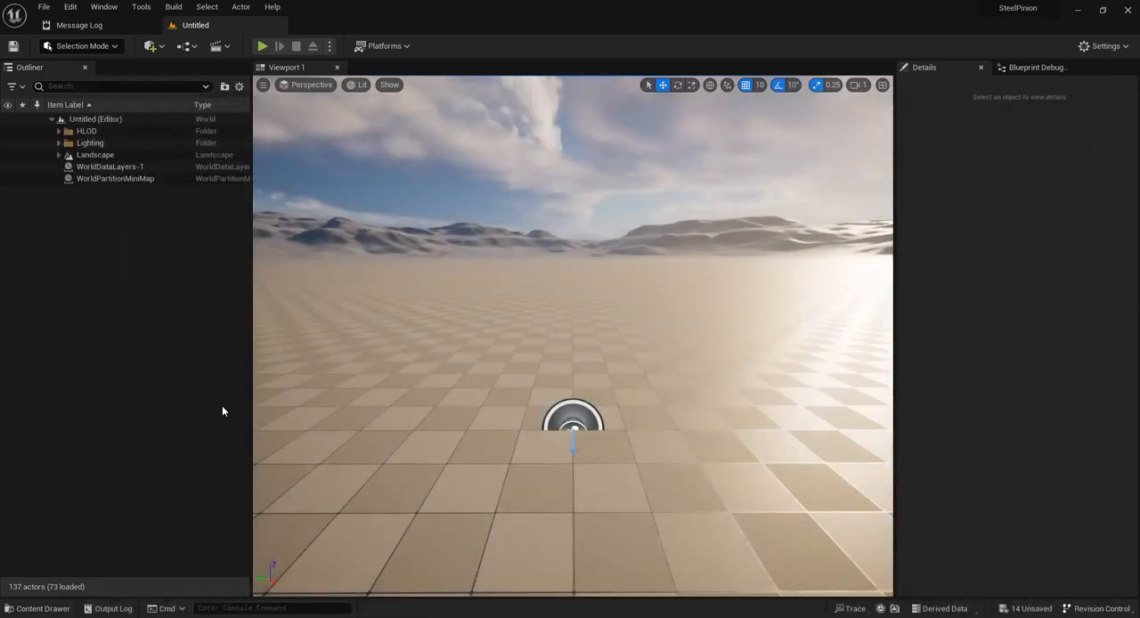
# Step: Open Swan12's 0-swan_Skeleton and check bones such as shoulder_pipe2_hull_left, vent_pipe_right and shoulder_pipe2_hull_right
pyautogui.hotkey('ctrl', 'space')
pyautogui.click(326, 484)
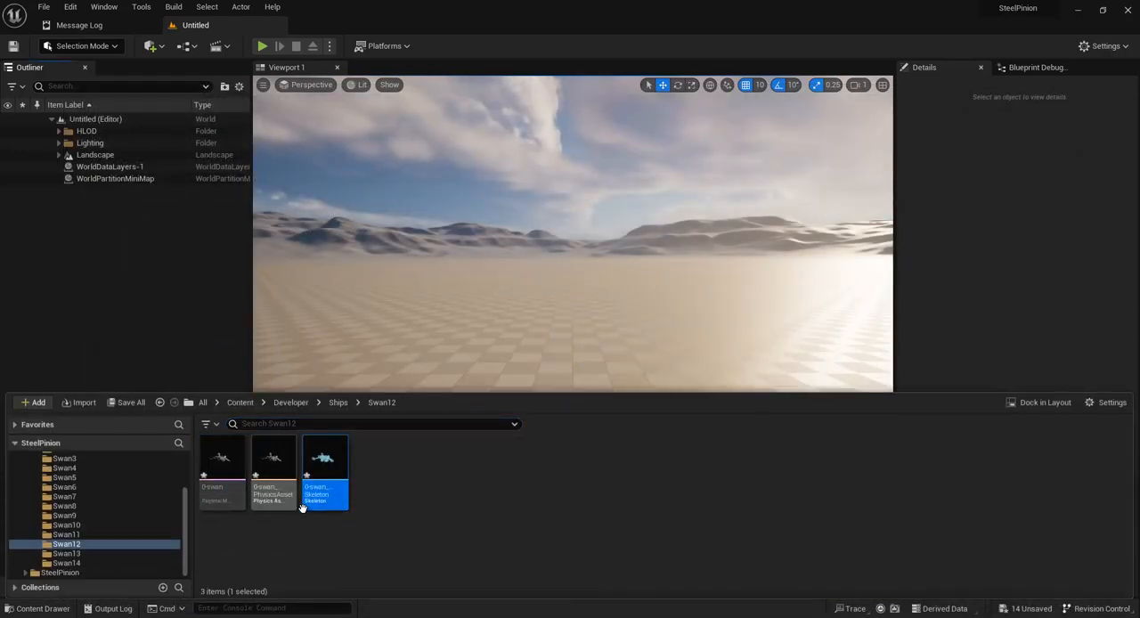
pyautogui.click(344, 527)
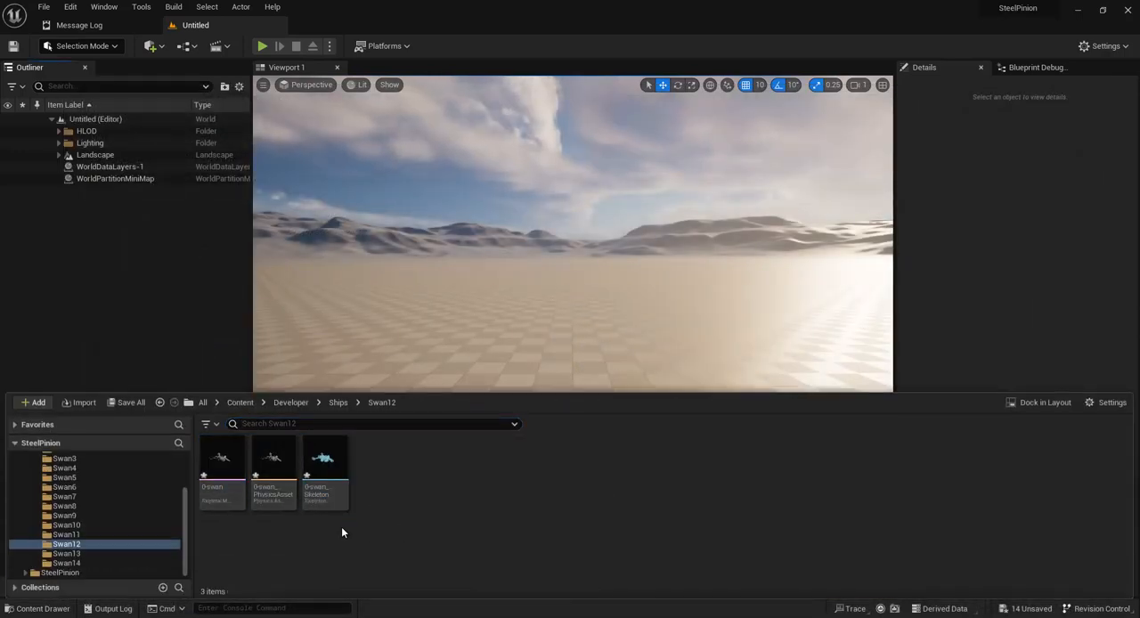
pyautogui.doubleClick(332, 474)
pyautogui.click(147, 285)
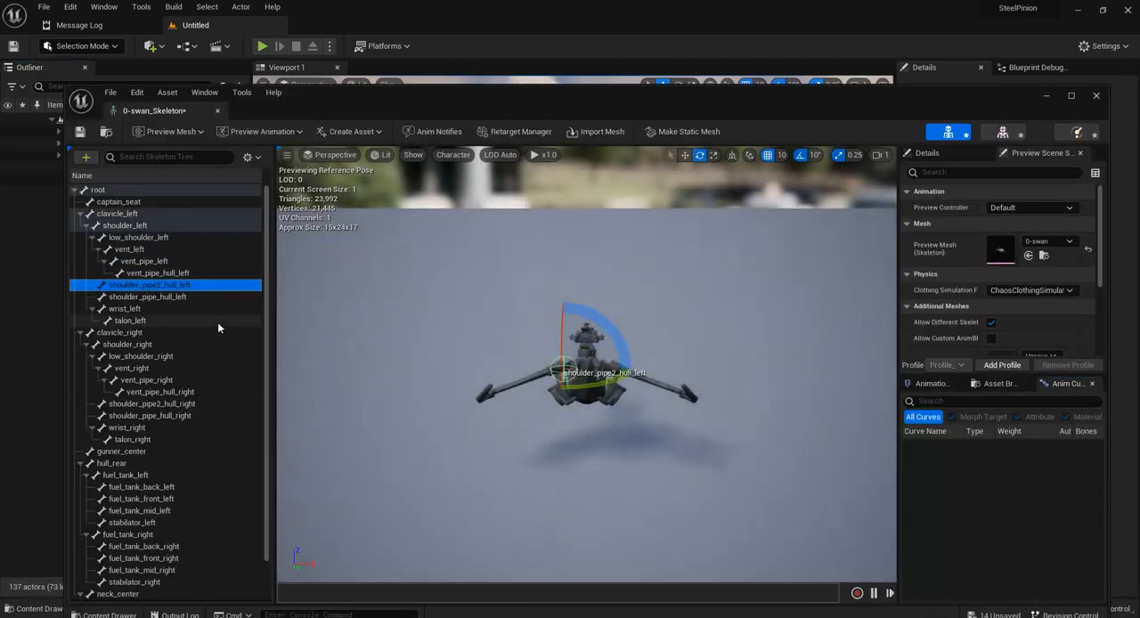
pyautogui.click(208, 380)
pyautogui.click(210, 403)
pyautogui.click(1096, 95)
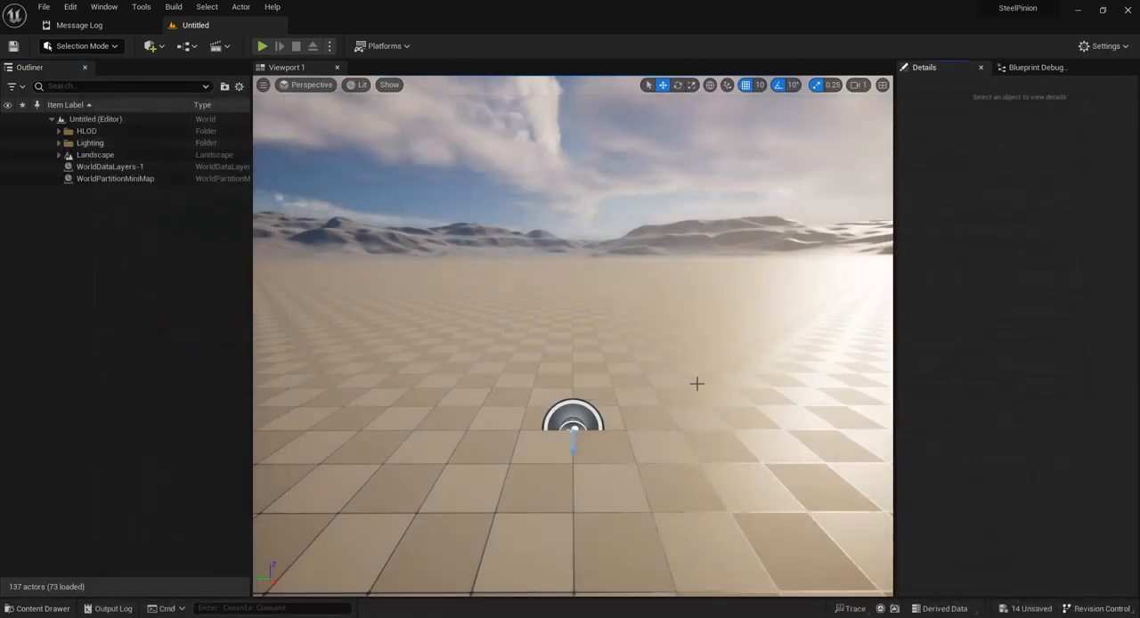
# Step: Open the 0-swan_gunner_center skeleton in the Swan10 folder and examine the captain_seat bone's placement relative to the mesh
pyautogui.hotkey('ctrl', 'space')
pyautogui.click(91, 534)
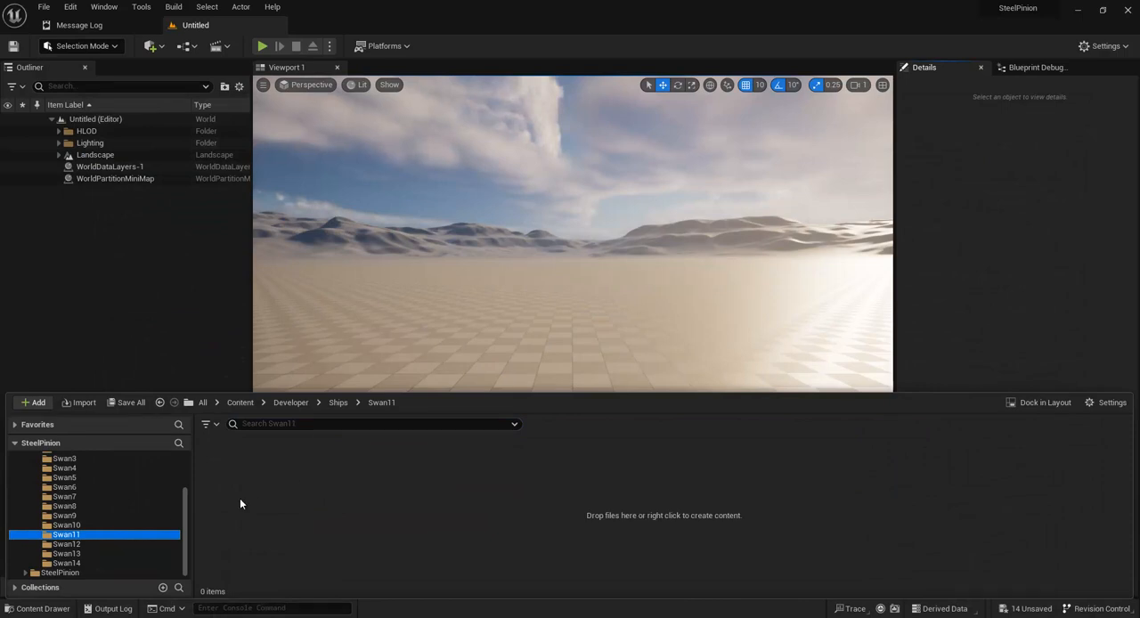
pyautogui.click(66, 525)
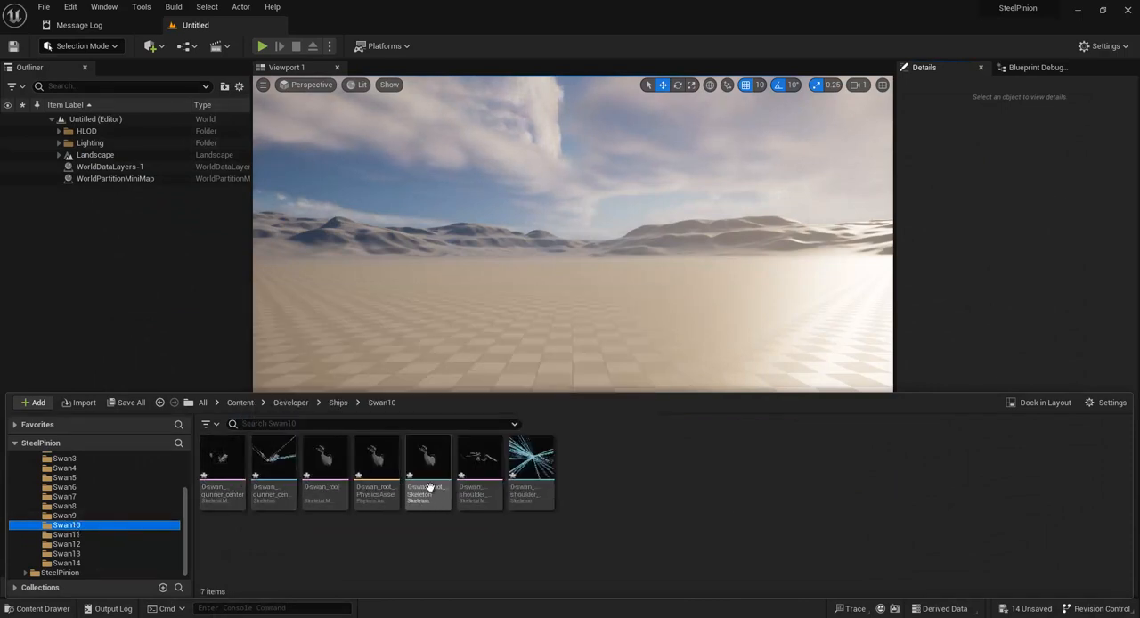
pyautogui.doubleClick(281, 481)
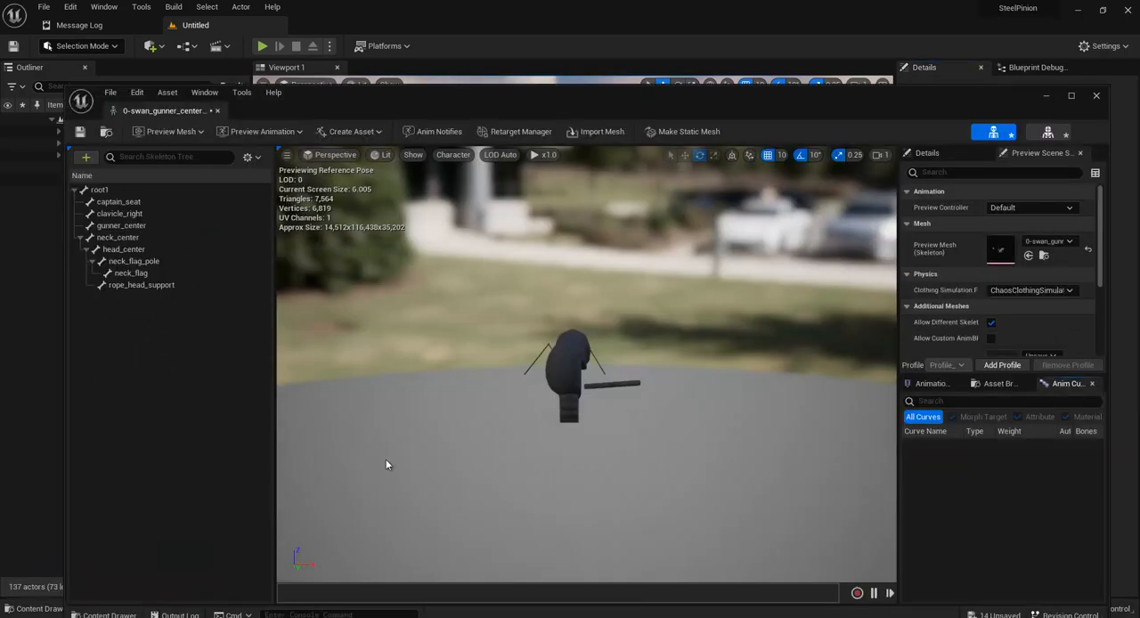
pyautogui.keyDown('alt'); pyautogui.moveTo(562, 356); pyautogui.dragTo(664, 358); pyautogui.keyUp('alt')
pyautogui.click(138, 205)
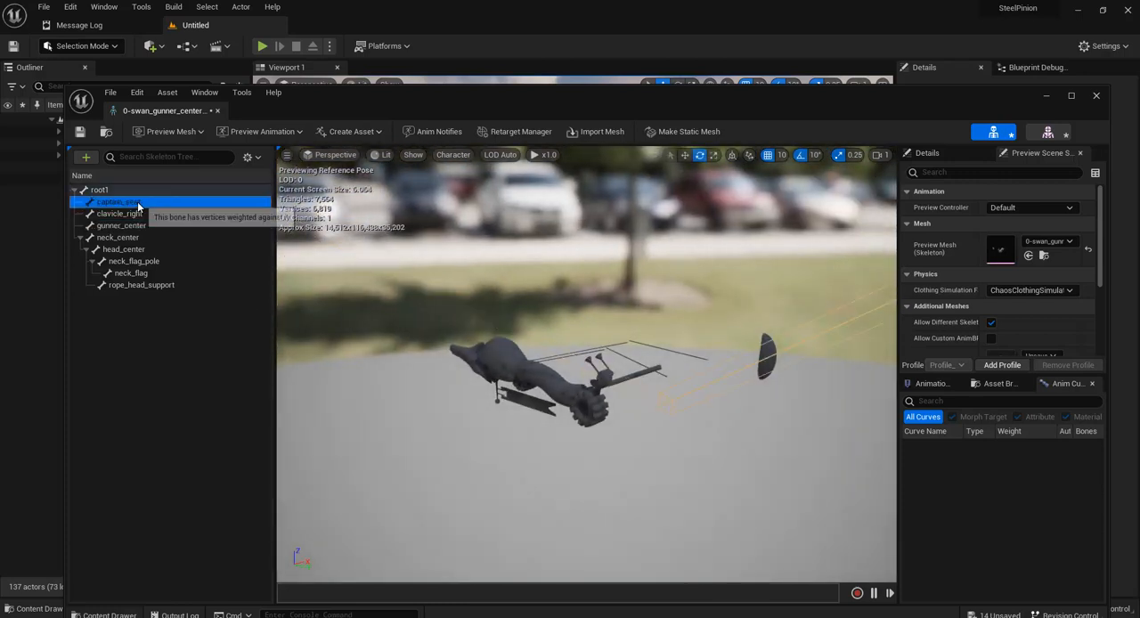
pyautogui.scroll(-8, 587, 394)
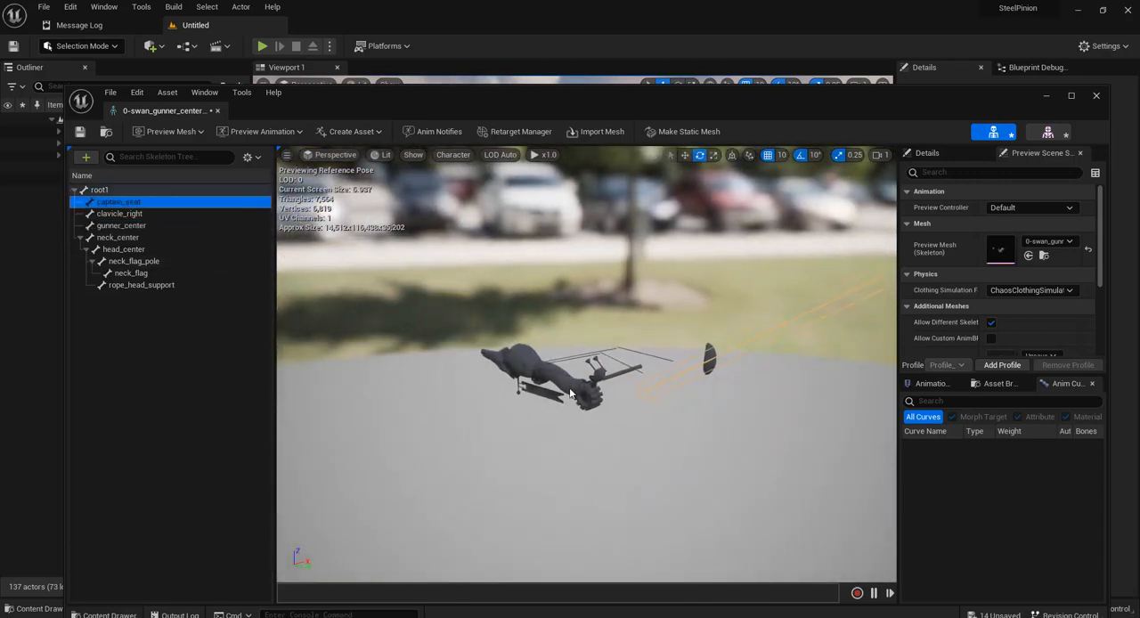
pyautogui.keyDown('alt'); pyautogui.moveTo(587, 397); pyautogui.dragTo(550, 373); pyautogui.keyUp('alt')
pyautogui.keyDown('alt'); pyautogui.moveTo(679, 373); pyautogui.dragTo(672, 371); pyautogui.keyUp('alt')
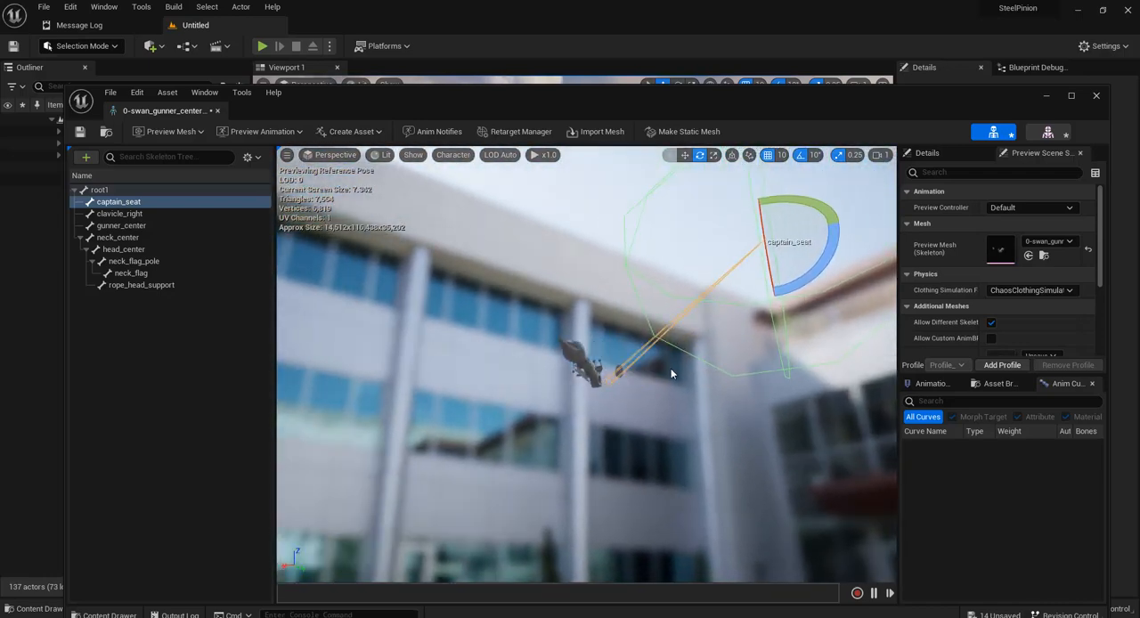
# Step: Check the gunner_center, neck_flag and rope_head_support bones of the Swan10 gunner_center skeleton, go back up to captain_seat, and close the asset
pyautogui.click(174, 232)
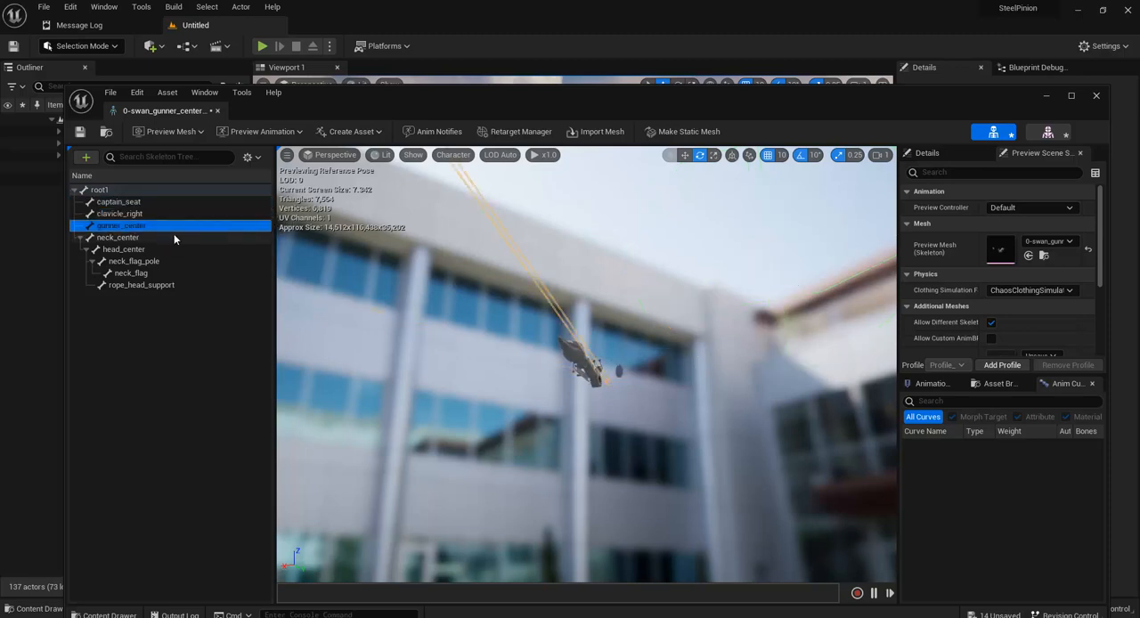
pyautogui.click(131, 272)
pyautogui.keyDown('alt'); pyautogui.moveTo(671, 391); pyautogui.dragTo(534, 374); pyautogui.keyUp('alt')
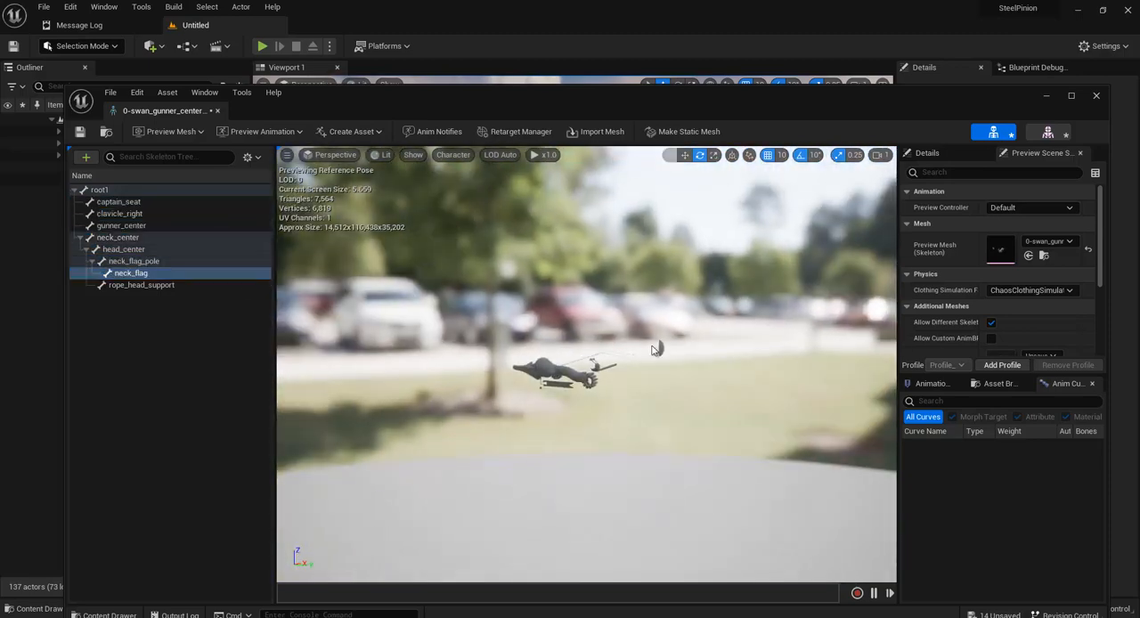
pyautogui.click(169, 285)
pyautogui.press('Up')
pyautogui.press('Up')
pyautogui.press('Up')
pyautogui.press('Up')
pyautogui.press('Up')
pyautogui.press('Up')
pyautogui.press('Up')
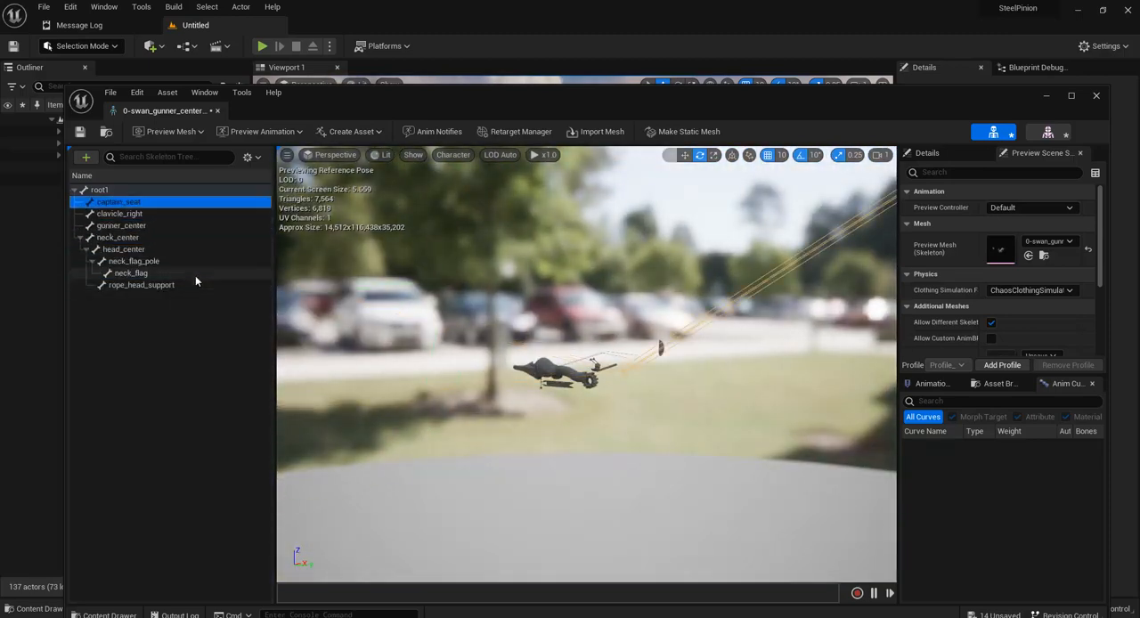
pyautogui.click(1096, 95)
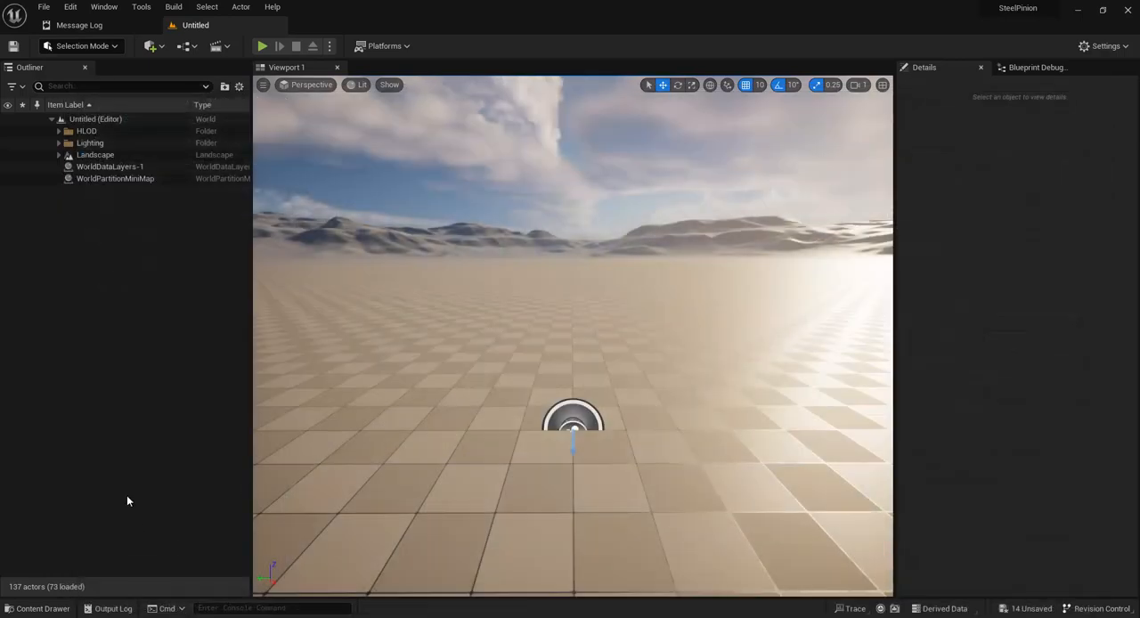
# Step: Return to the Swan14 folder and check its 0-swan_Skeleton asset
pyautogui.hotkey('ctrl', 'space')
pyautogui.click(65, 563)
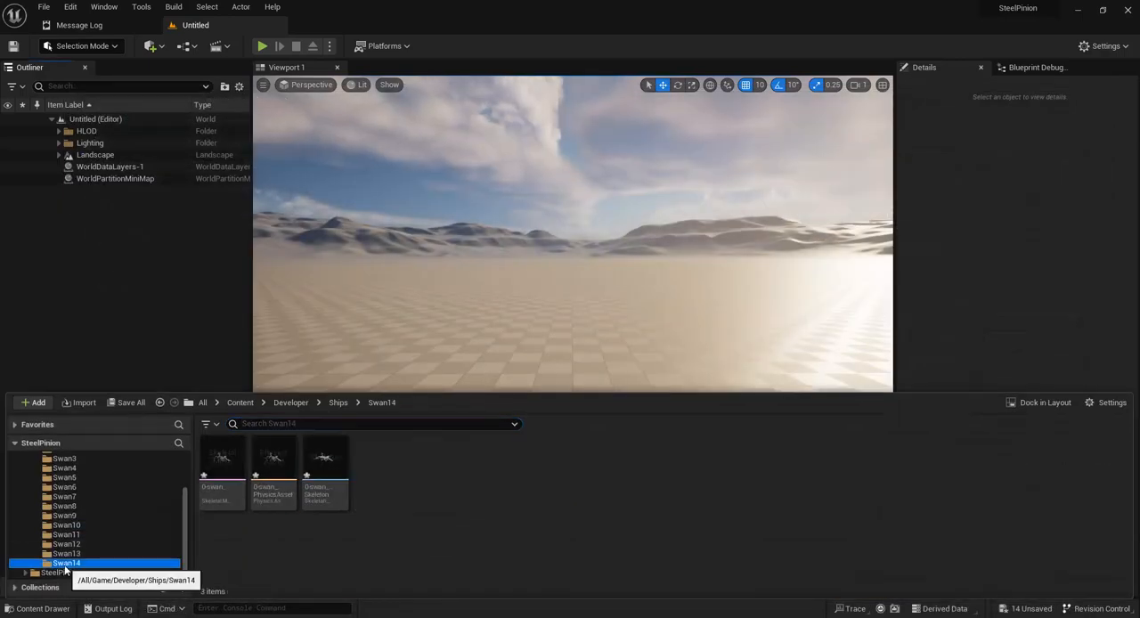
pyautogui.click(321, 465)
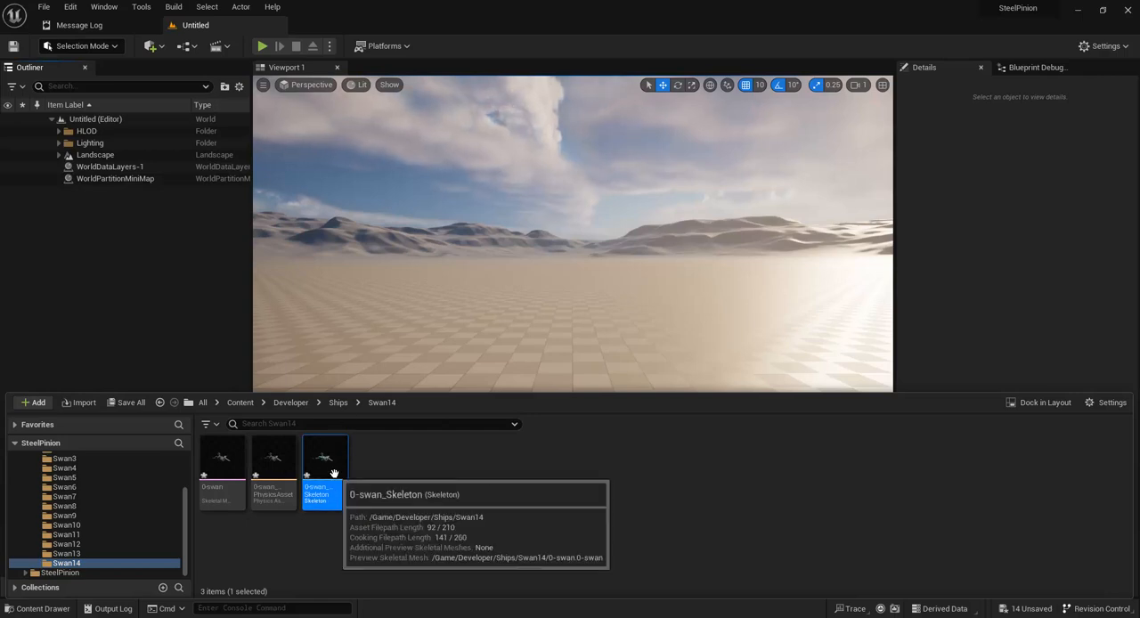
pyautogui.click(164, 301)
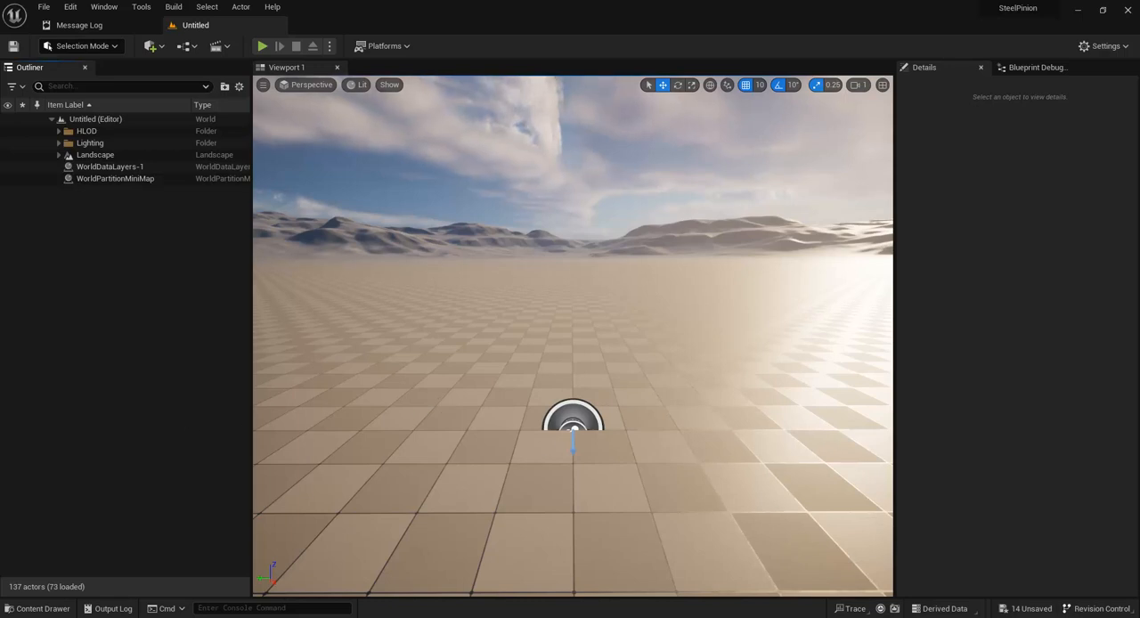
# Step: Switch to Houdini and inspect the hull's pack1 node in the swan_rig network, including its attributes and geometry
pyautogui.hotkey('alt', 'Tab')
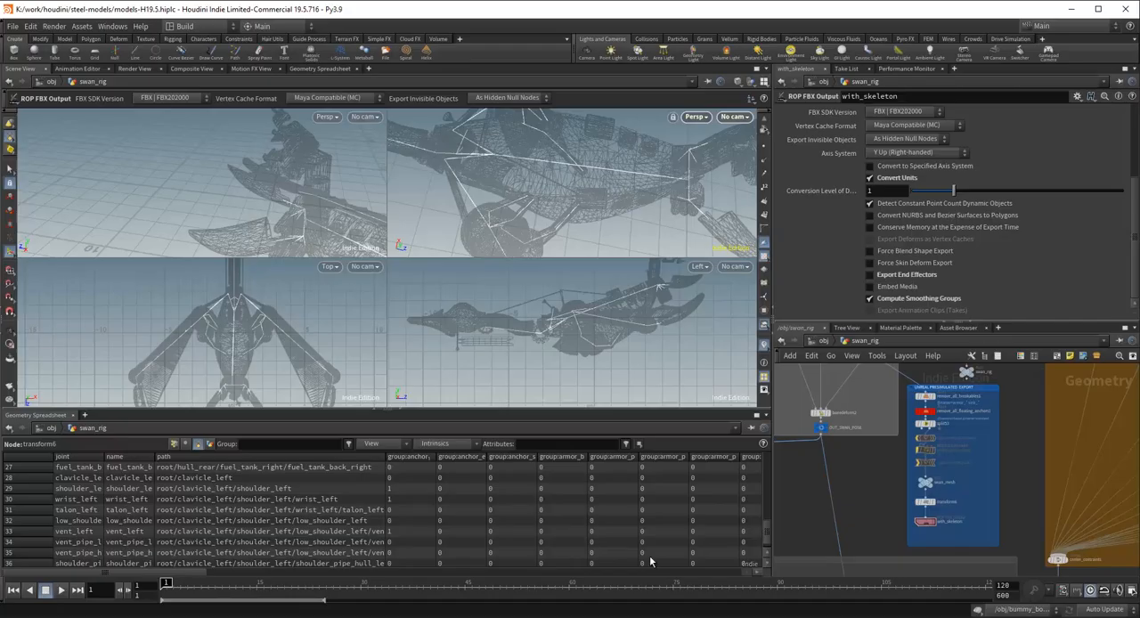
pyautogui.scroll(-8, 864, 494)
pyautogui.moveTo(864, 494); pyautogui.dragTo(824, 533, button='middle')
pyautogui.scroll(8, 846, 479)
pyautogui.moveTo(838, 491); pyautogui.dragTo(899, 546, button='middle')
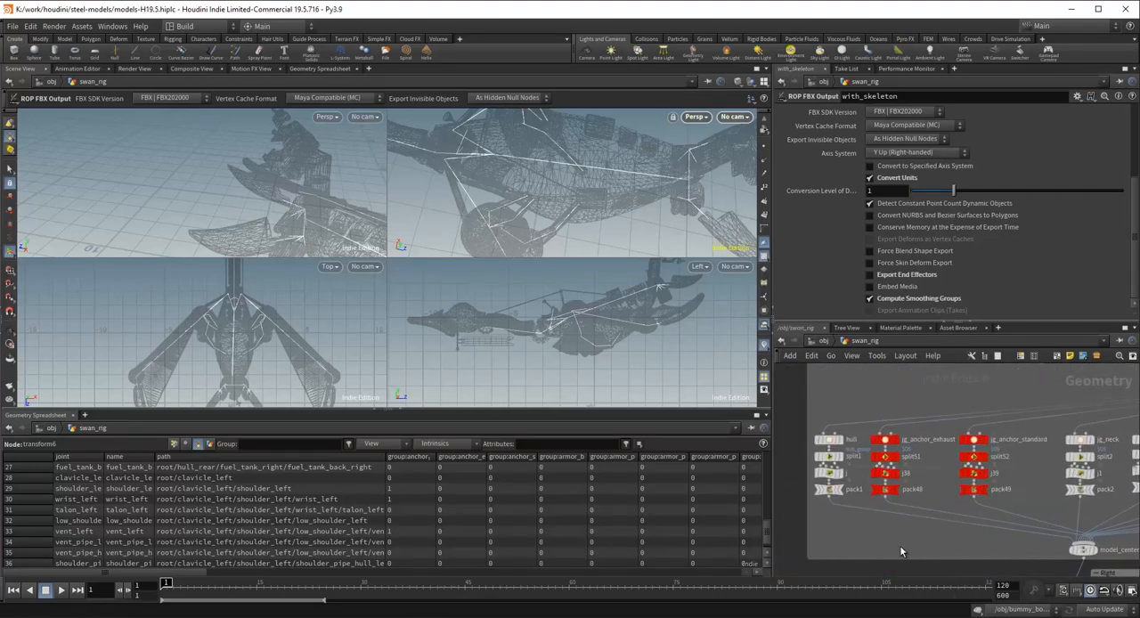
pyautogui.scroll(3, 872, 525)
pyautogui.scroll(-2, 797, 479)
pyautogui.click(837, 500)
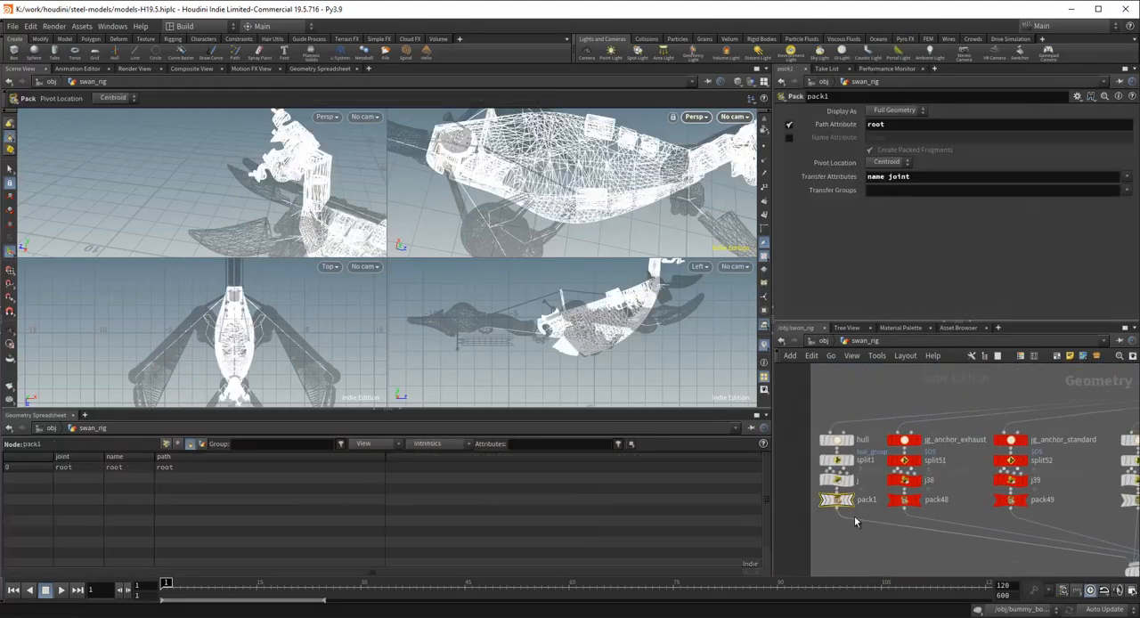
pyautogui.keyDown('alt'); pyautogui.moveTo(630, 248); pyautogui.dragTo(541, 218); pyautogui.keyUp('alt')
pyautogui.moveTo(559, 235); pyautogui.dragTo(537, 203)
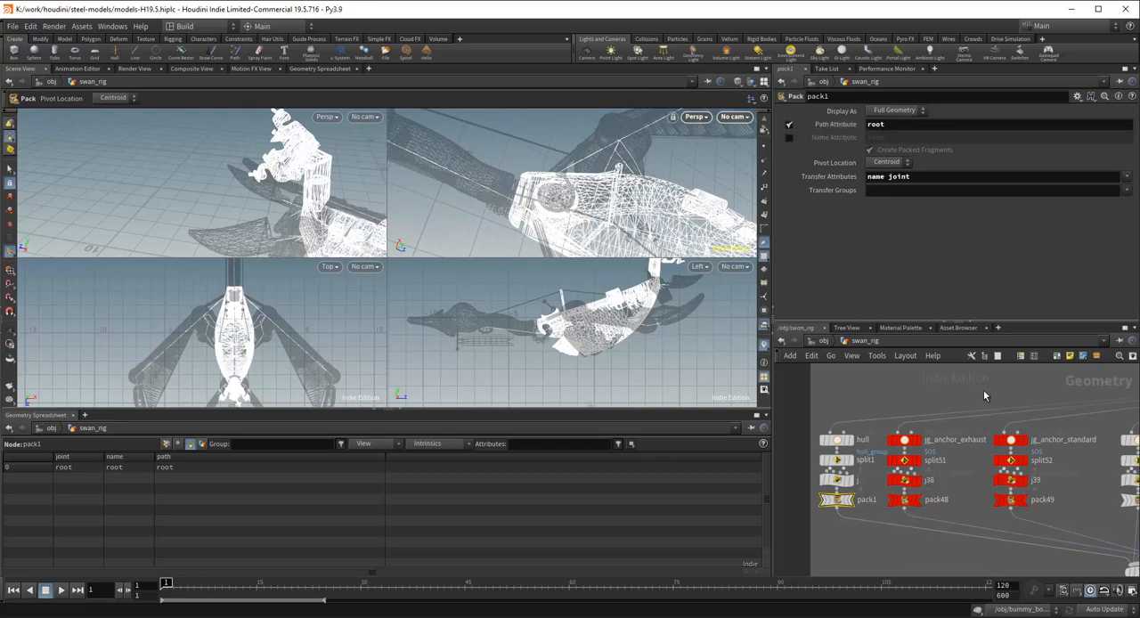
# Step: Inspect the pack48 node under jg_anchor_exhaust and the pack2 node under jg_neck for their path and transfer settings
pyautogui.moveTo(983, 396); pyautogui.dragTo(857, 387, button='middle')
pyautogui.click(837, 502)
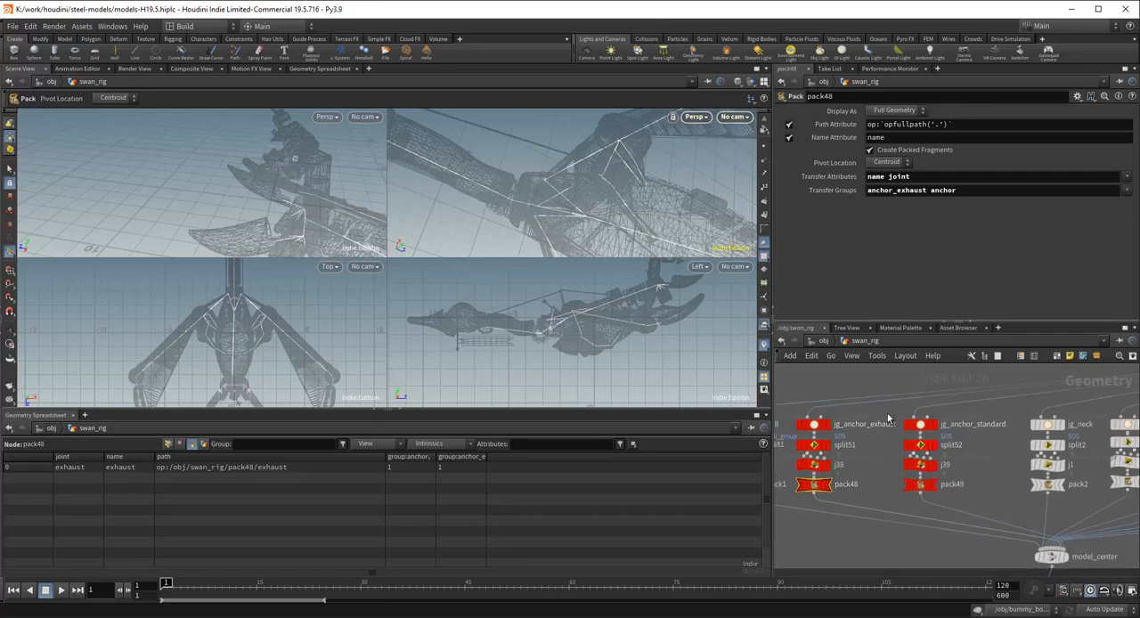
pyautogui.moveTo(996, 496); pyautogui.dragTo(873, 484, button='middle')
pyautogui.click(925, 472)
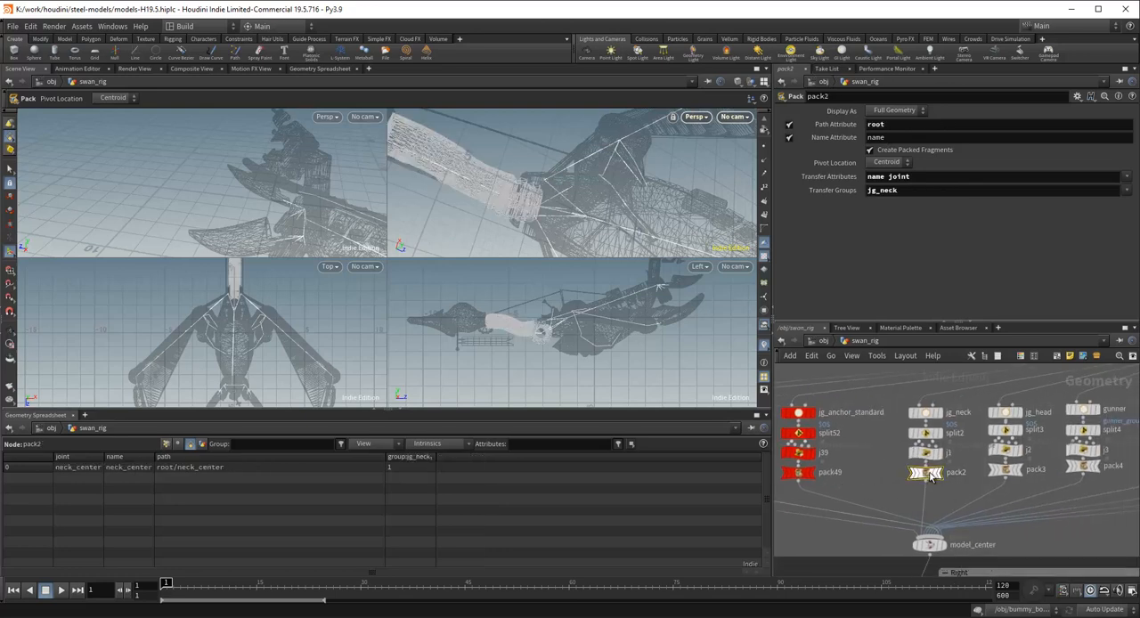
# Step: Inspect the Pack nodes of gunner (pack4), jg_flag_pole (pack35) and neck_flag (pack36) for their path and transfer settings
pyautogui.moveTo(897, 397); pyautogui.dragTo(836, 409, button='middle')
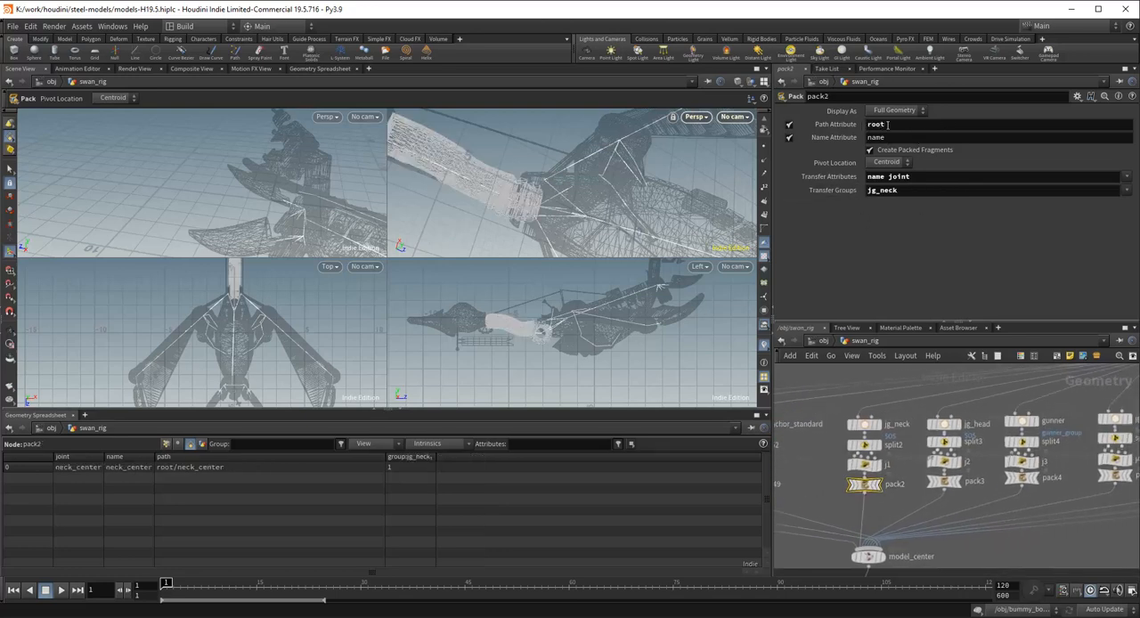
pyautogui.moveTo(883, 454); pyautogui.dragTo(815, 441, button='middle')
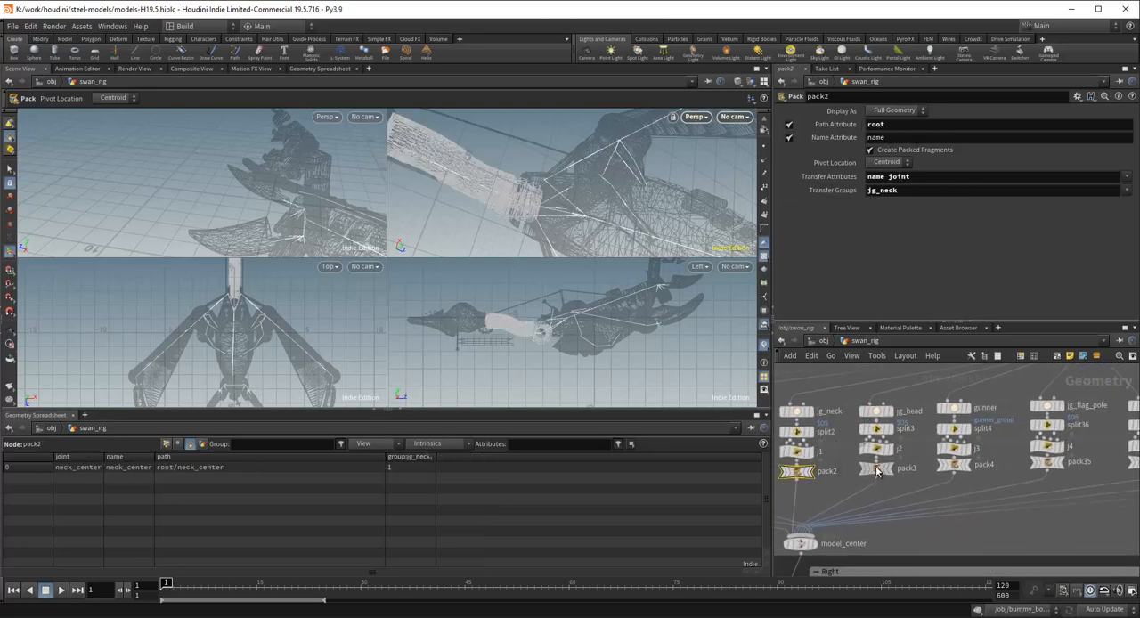
pyautogui.click(955, 464)
pyautogui.moveTo(1011, 510); pyautogui.dragTo(916, 509, button='middle')
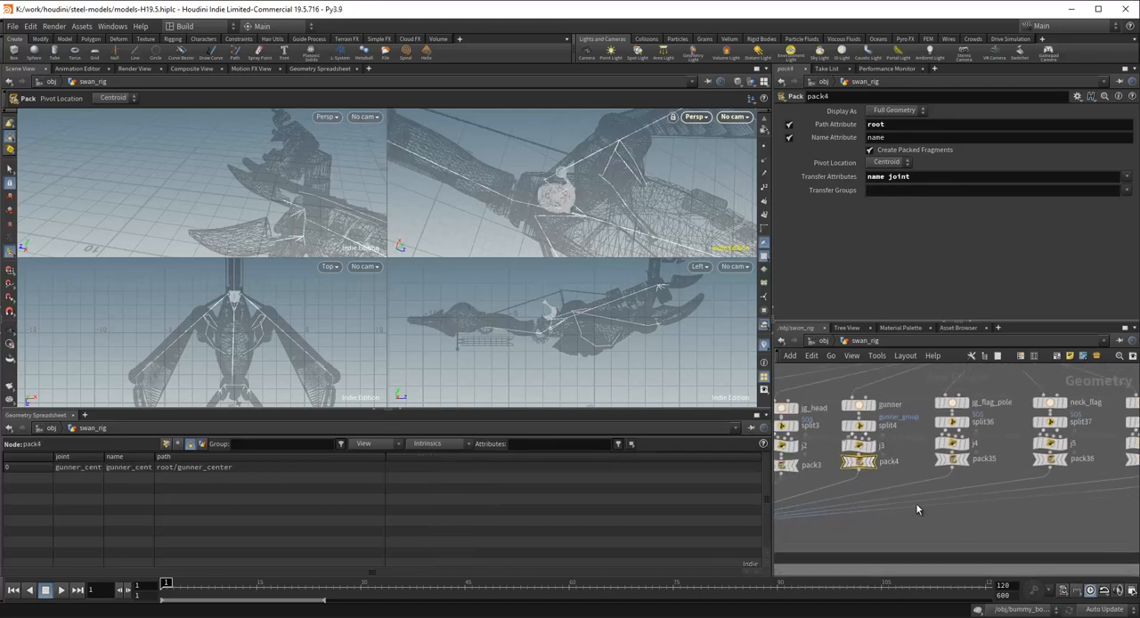
pyautogui.click(949, 461)
pyautogui.moveTo(1042, 460); pyautogui.dragTo(947, 460, button='middle')
pyautogui.scroll(-1, 1002, 468)
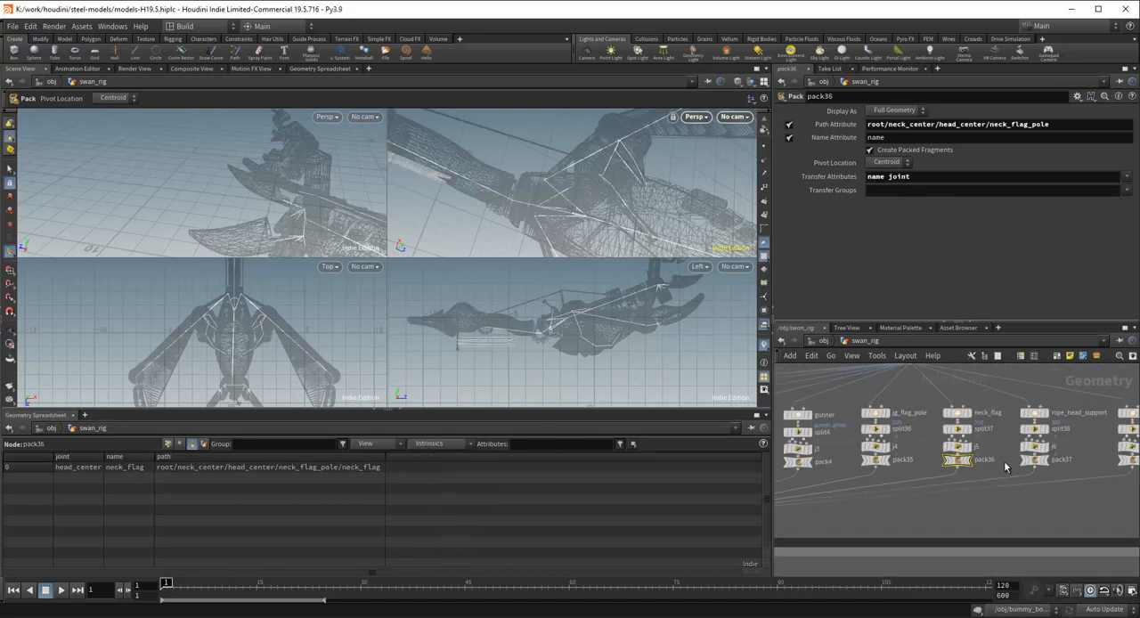
# Step: Inspect the rope_head_support pack37 node and the captain seat's pack39 node at the end of the center group
pyautogui.click(1033, 461)
pyautogui.moveTo(1064, 461); pyautogui.dragTo(955, 461, button='middle')
pyautogui.scroll(-1, 953, 462)
pyautogui.click(995, 460)
pyautogui.scroll(6, 898, 505)
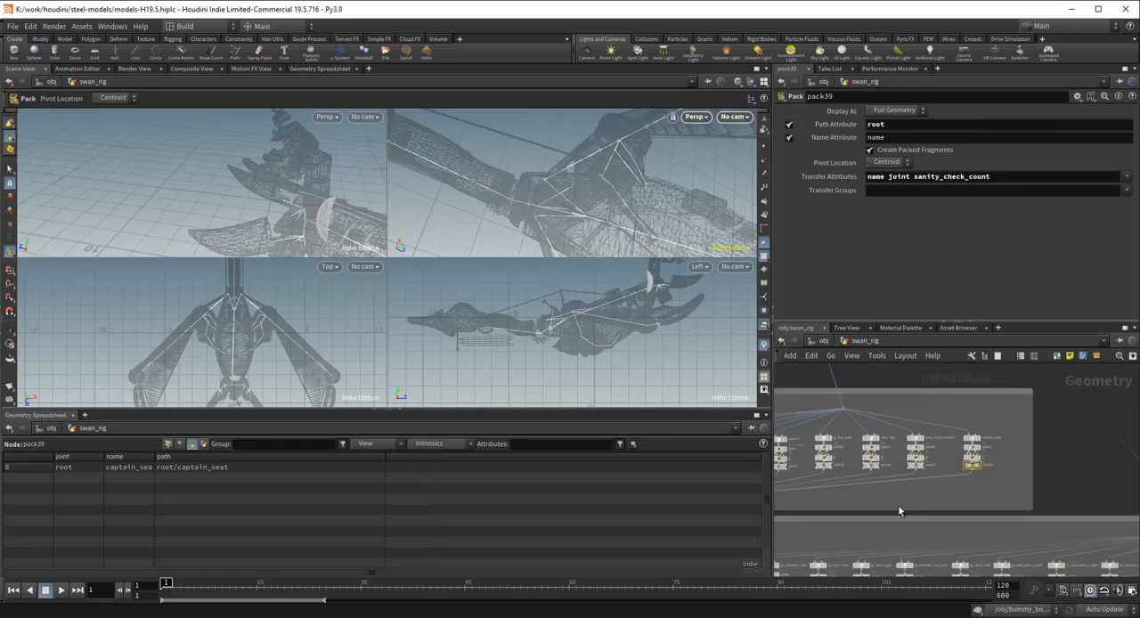
# Step: Inspect the right wing's Pack nodes from jg_clavicle_right (pack6) through jg_talon_right (pack12), checking the highlighted geometry in the perspective view
pyautogui.click(832, 513)
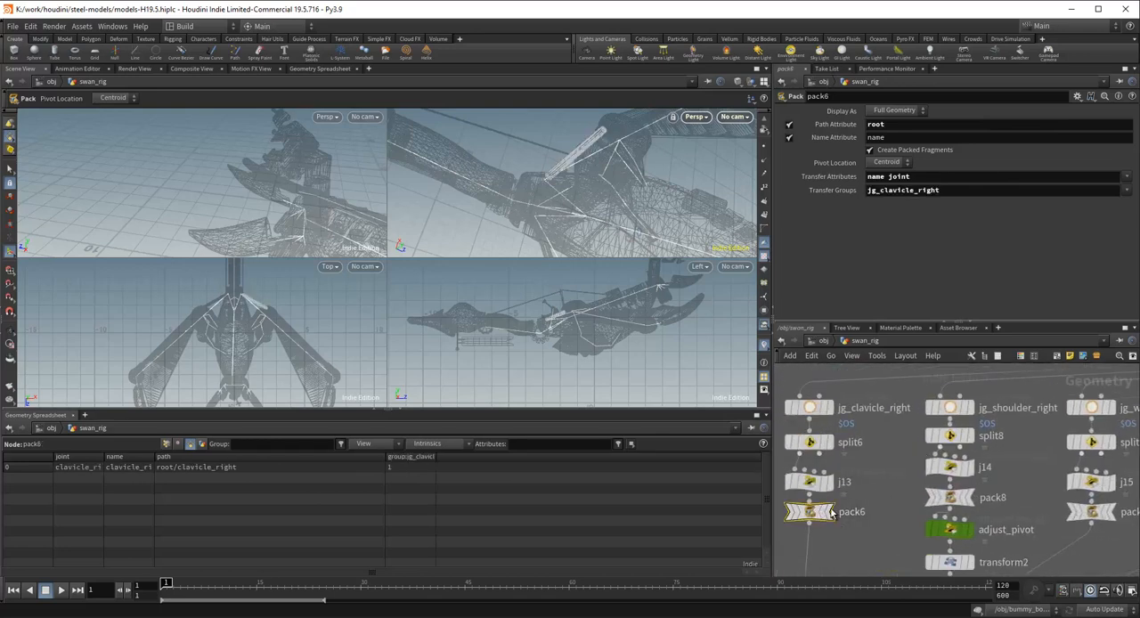
pyautogui.click(947, 505)
pyautogui.moveTo(1088, 504); pyautogui.dragTo(916, 492, button='middle')
pyautogui.click(956, 507)
pyautogui.click(983, 502)
pyautogui.moveTo(611, 170); pyautogui.dragTo(619, 219)
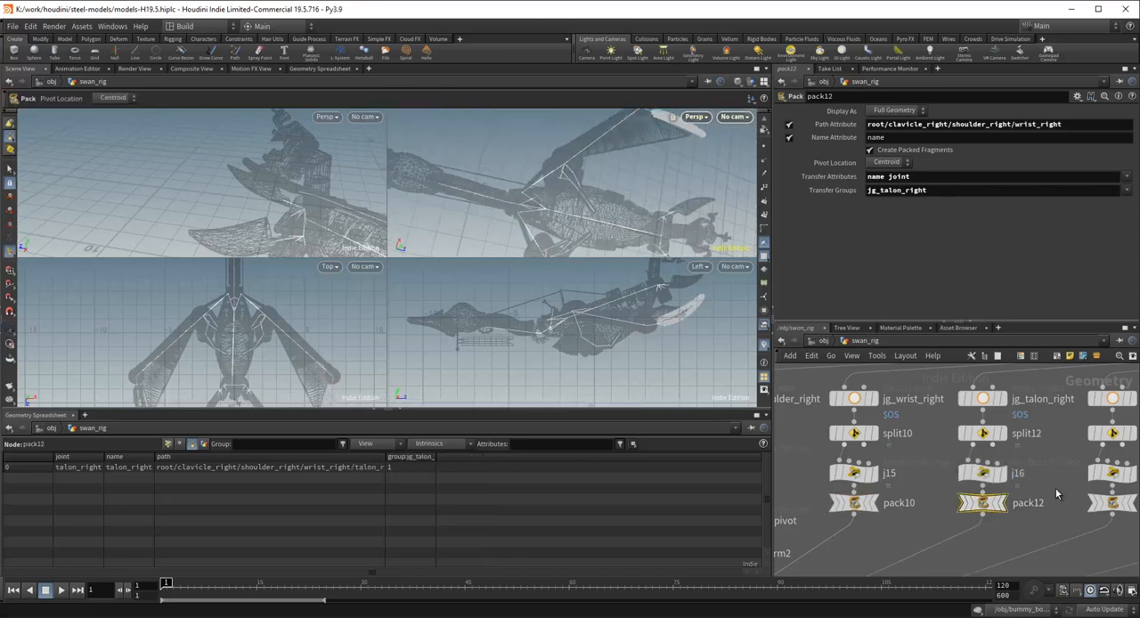
# Step: Inspect the Pack nodes for the right low shoulder (pack14), vent (pack16) and vent pipes a and b (pack18 and pack20)
pyautogui.moveTo(1056, 489); pyautogui.dragTo(925, 477, button='middle')
pyautogui.click(983, 491)
pyautogui.scroll(-3, 983, 491)
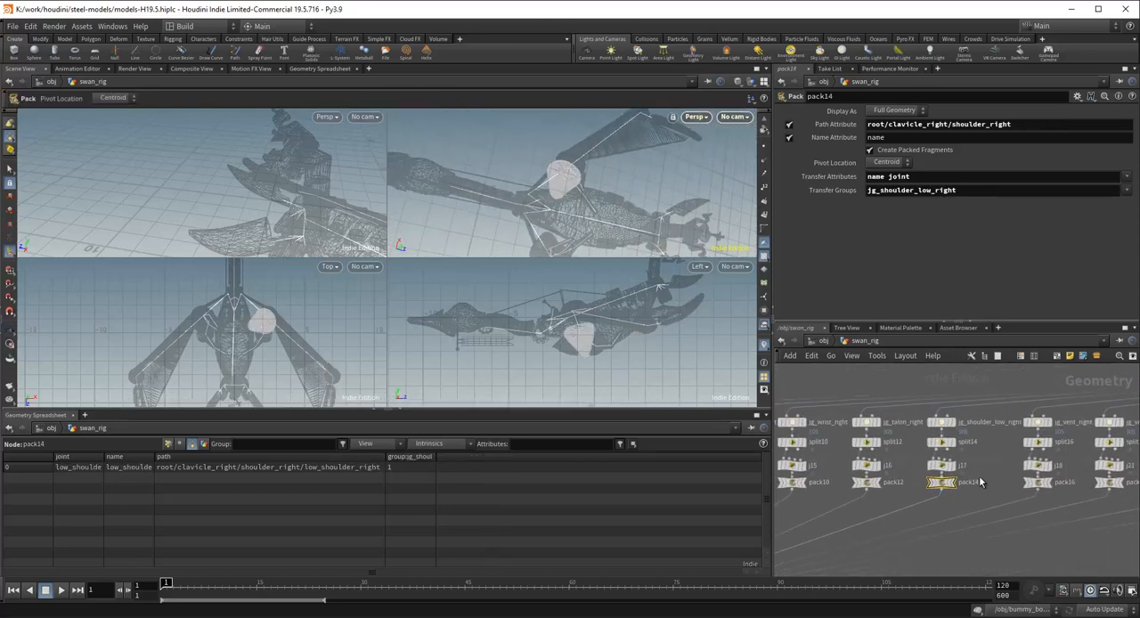
pyautogui.click(1015, 485)
pyautogui.moveTo(1094, 485); pyautogui.dragTo(1000, 477, button='middle')
pyautogui.click(1001, 477)
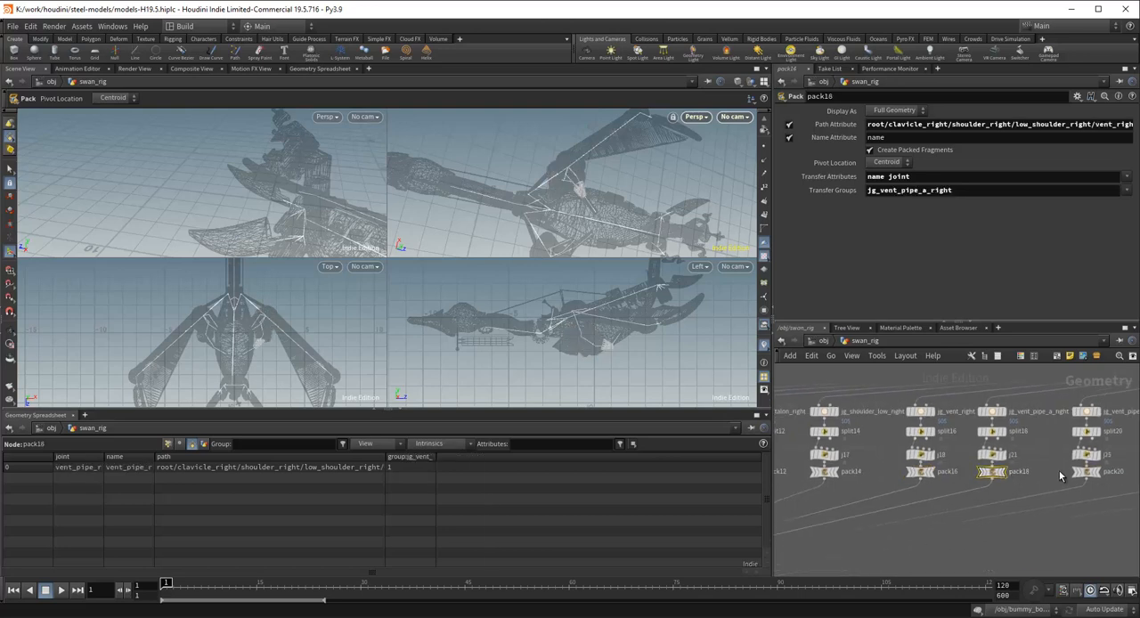
pyautogui.moveTo(1085, 478); pyautogui.dragTo(998, 474, button='middle')
pyautogui.click(999, 474)
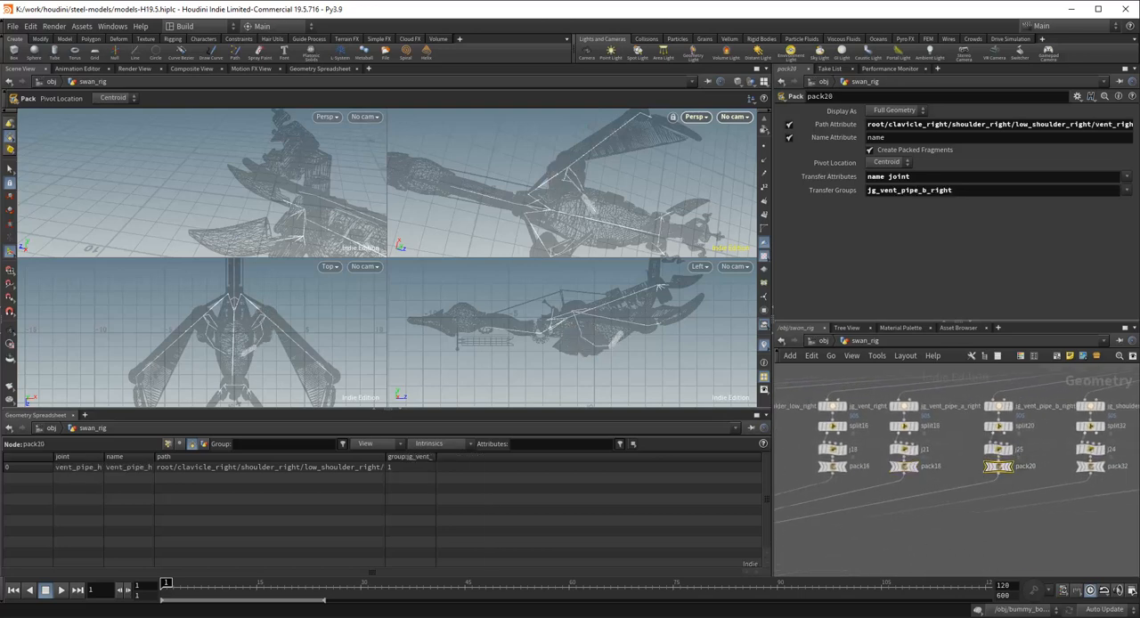